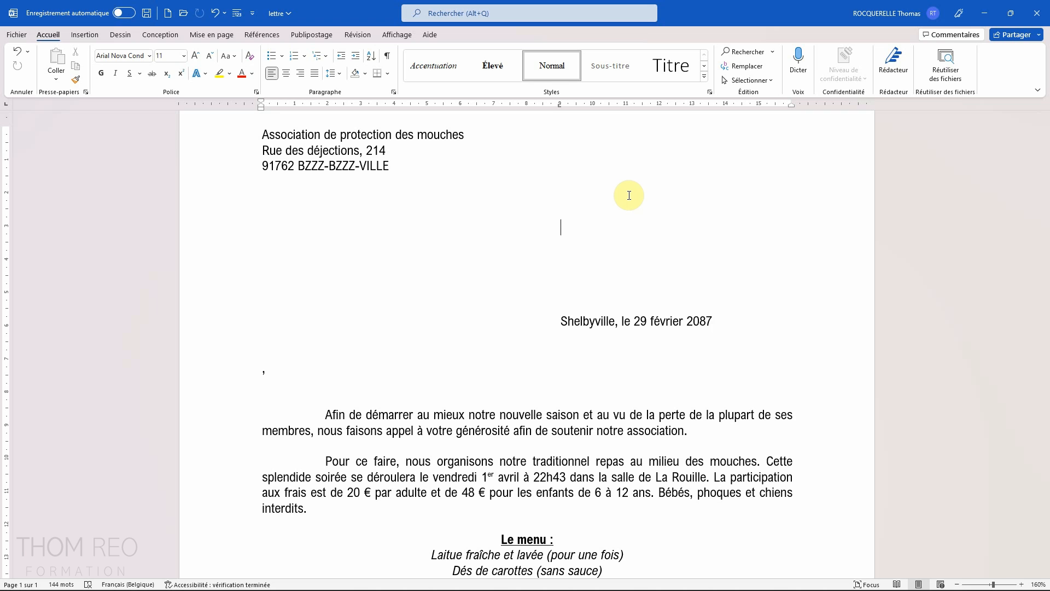
Step: Examine the letter from the sender's address to the signature, including the empty recipient area, salutation and closing formula
scroll(436, 412, "up", 1)
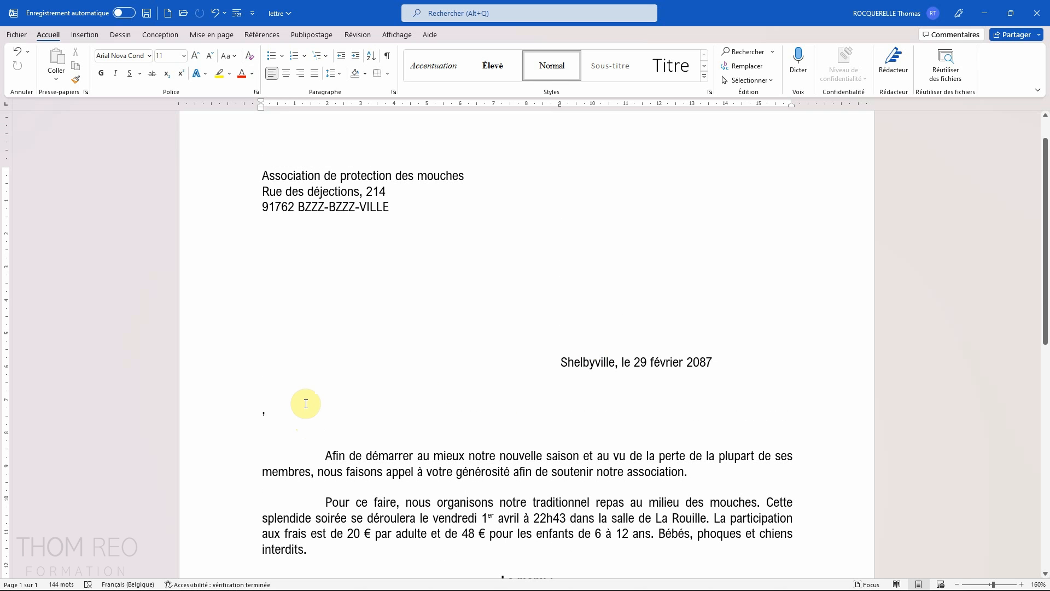
scroll(265, 399, "down", 2)
scroll(352, 381, "down", 5)
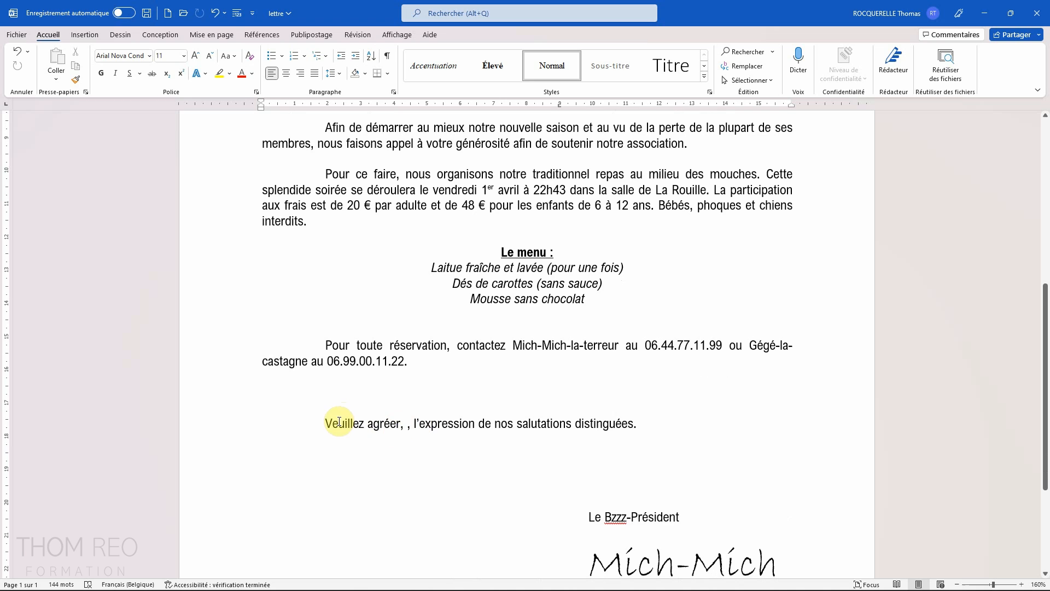
left_click(401, 423)
type(",")
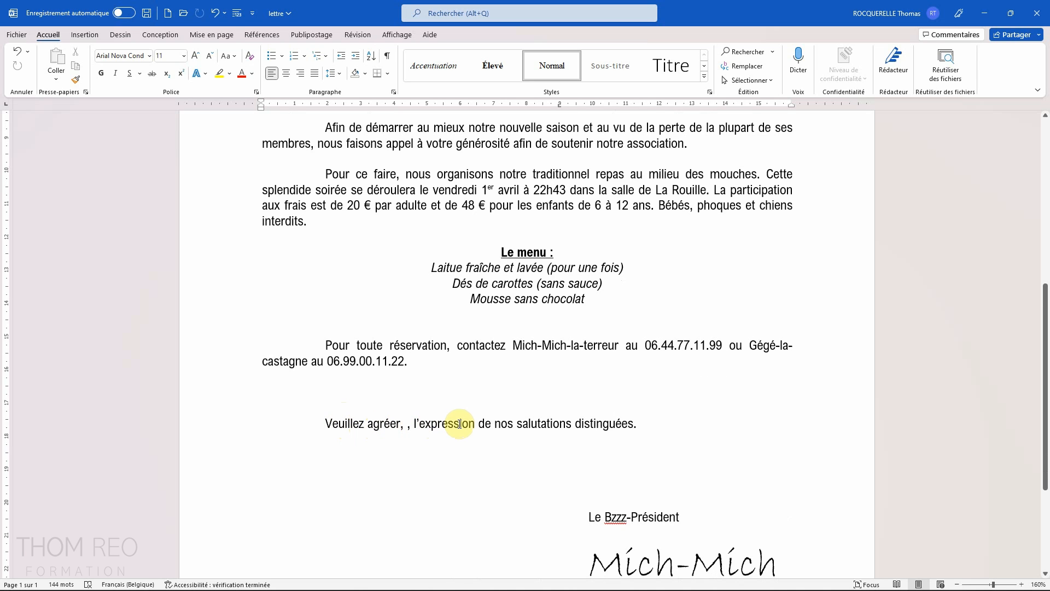
scroll(629, 195, "up", 6)
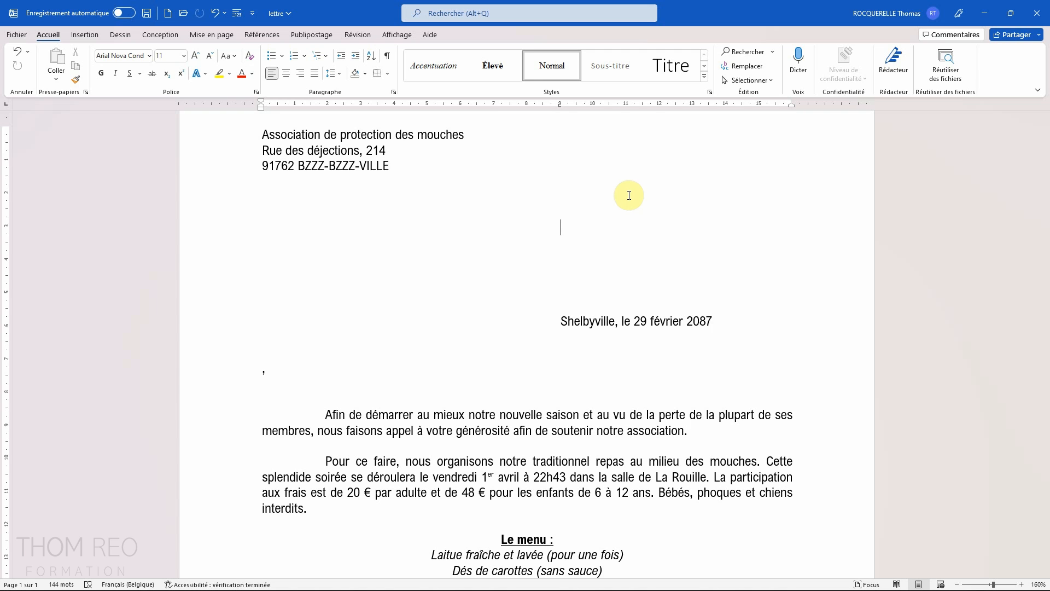
scroll(629, 195, "down", 9)
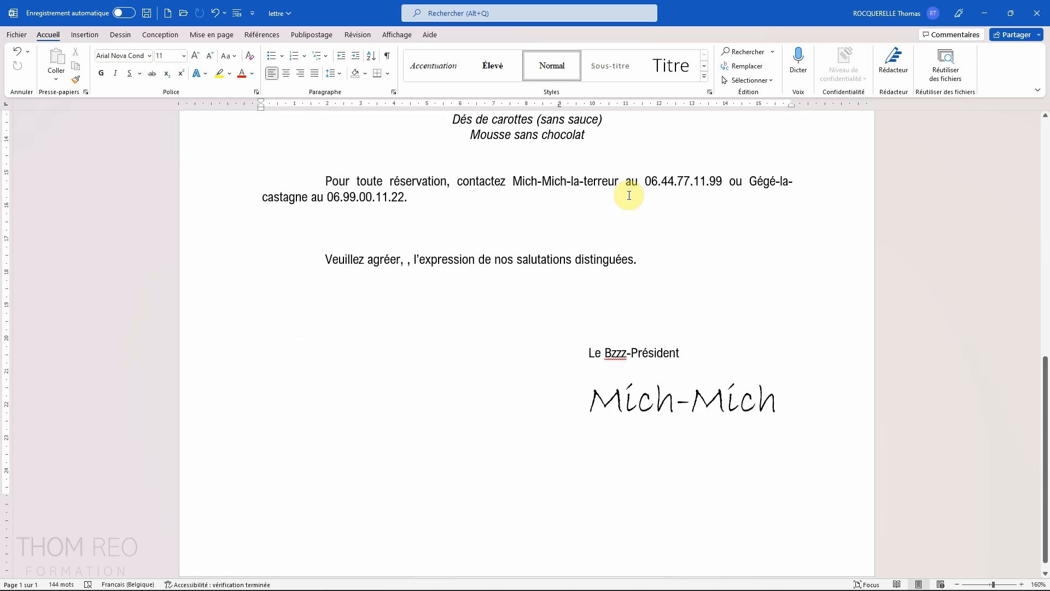
scroll(629, 195, "up", 6)
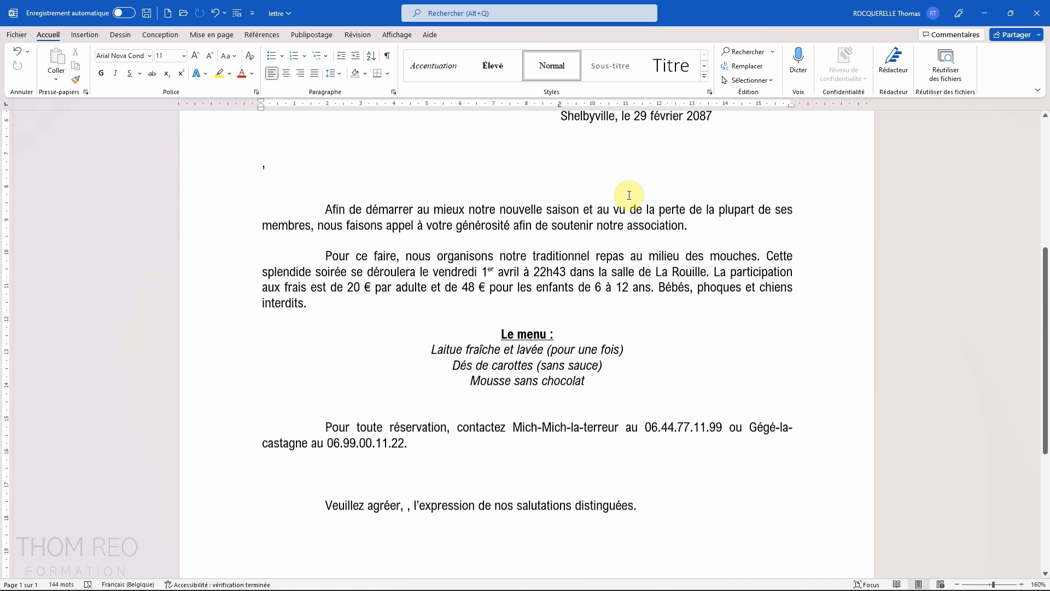
scroll(628, 195, "up", 3)
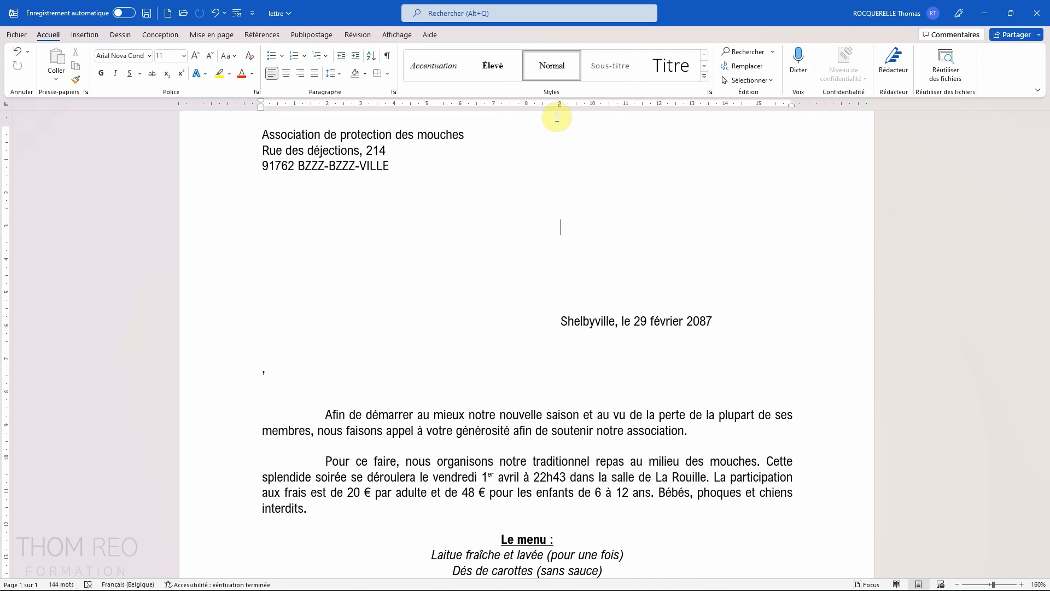
Step: Start the step-by-step mail merge wizard for Lettres, use the current document as the base and proceed to recipient selection
left_click(317, 34)
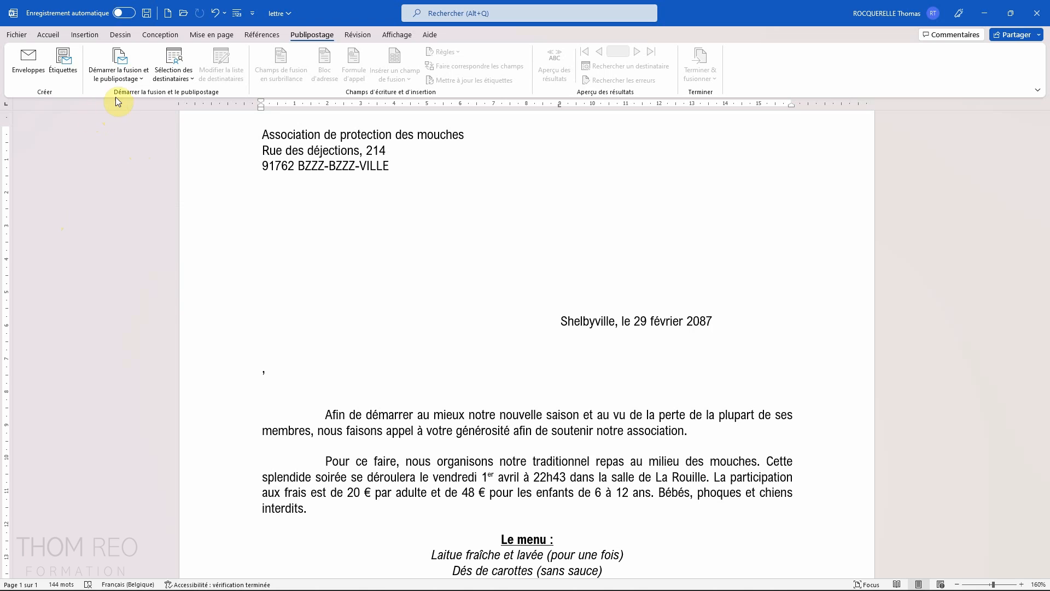
left_click(125, 78)
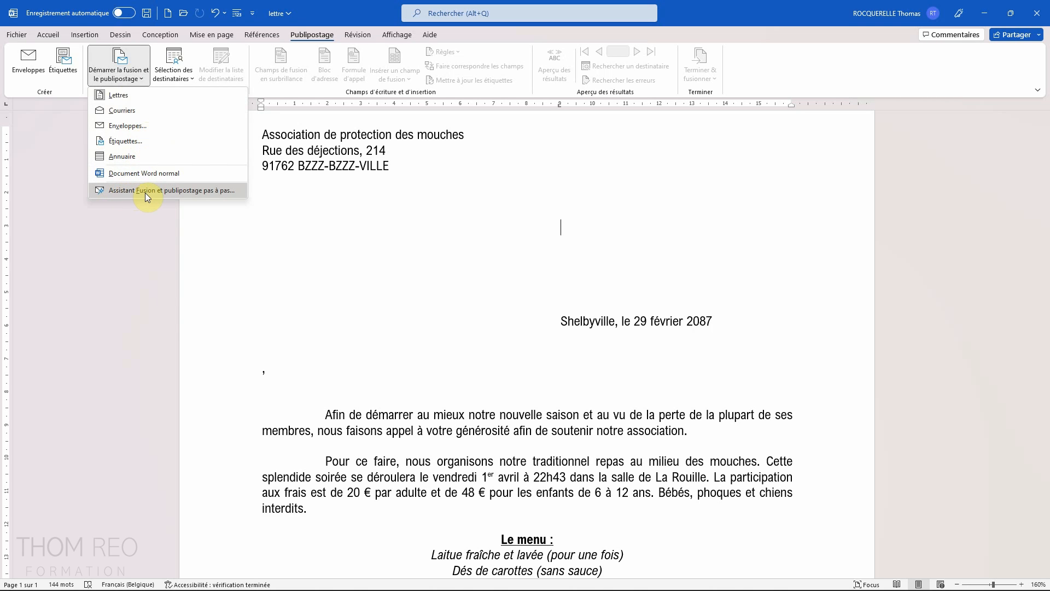
left_click(218, 191)
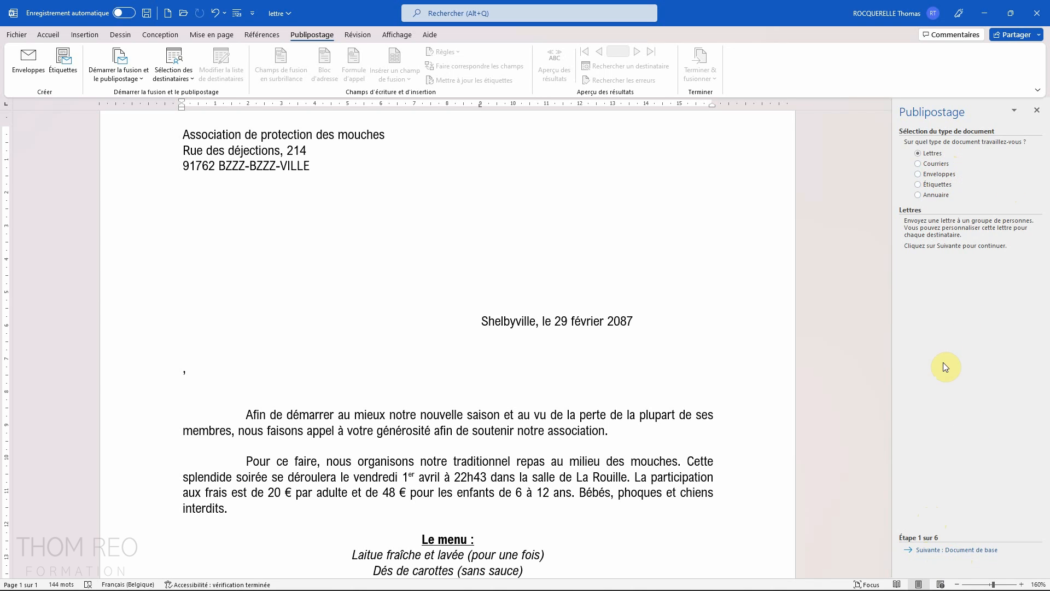
left_click(952, 550)
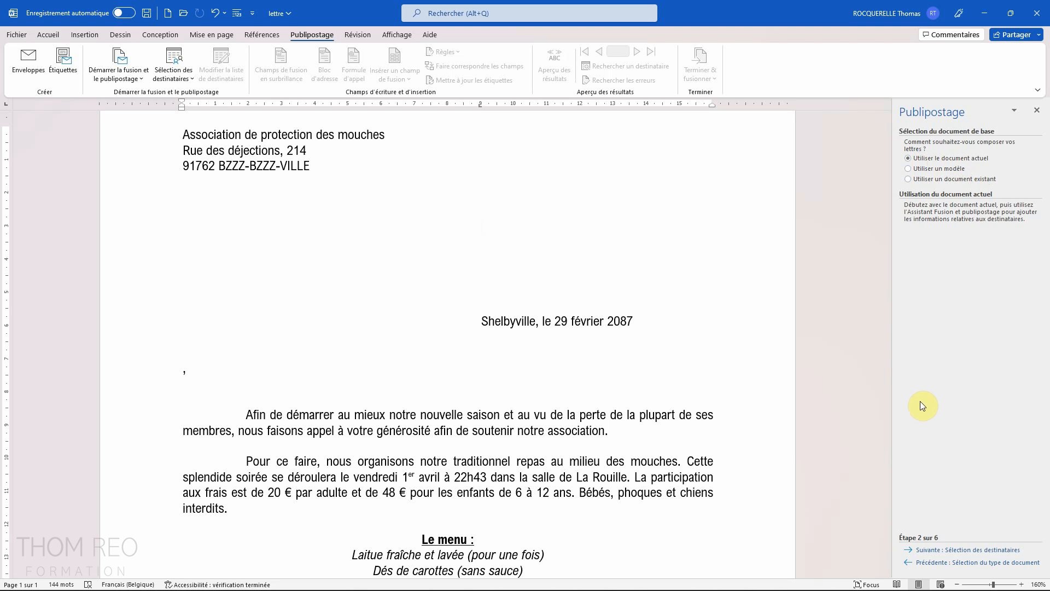
left_click(965, 550)
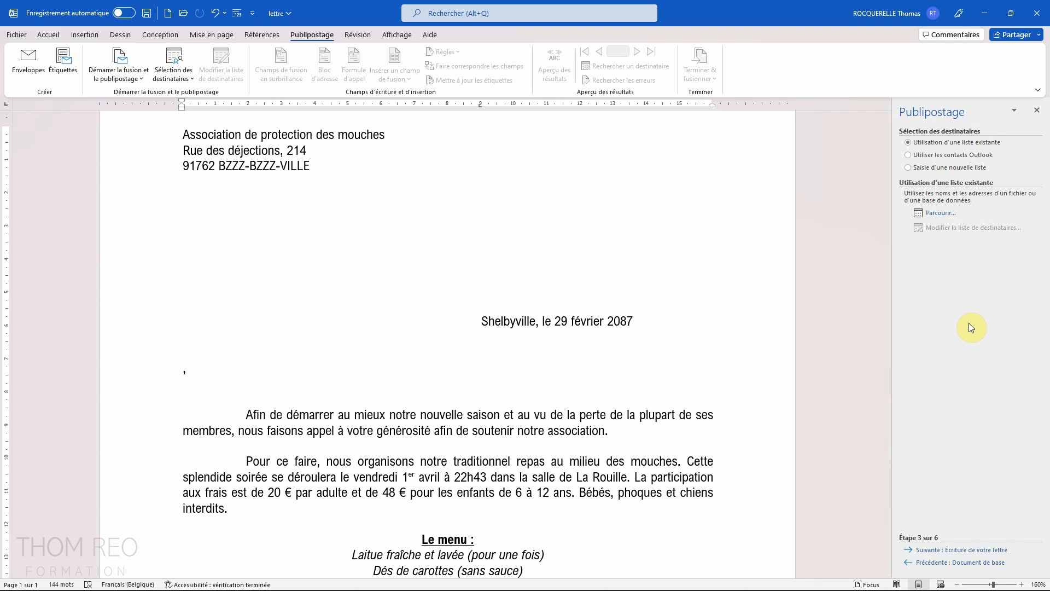
Step: Start creating a new recipient list and enlarge the address list window so that all its columns fit
left_click(954, 169)
left_click(935, 207)
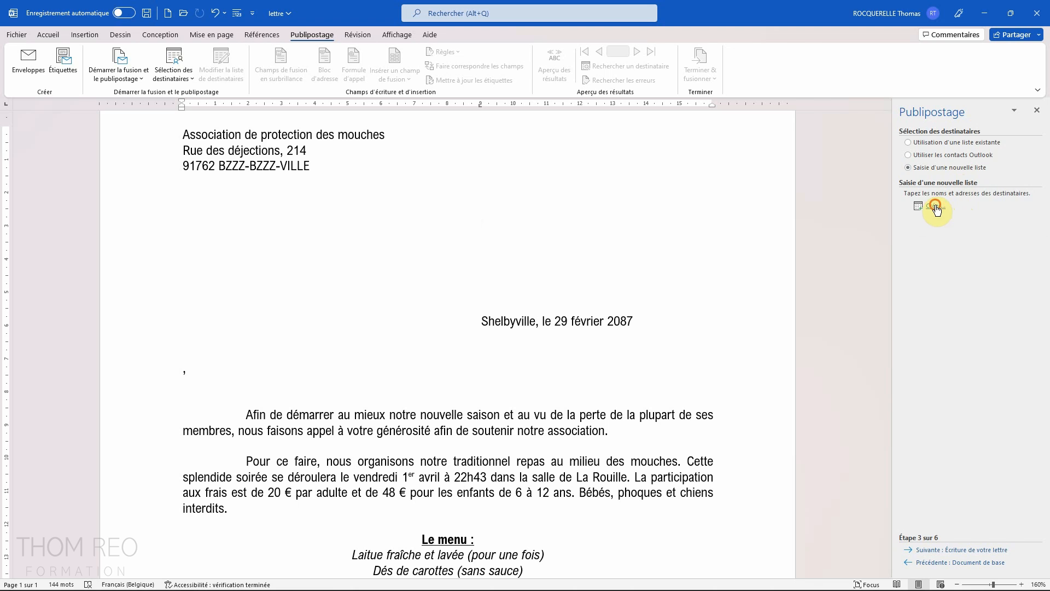
left_click_drag(670, 386, 977, 514)
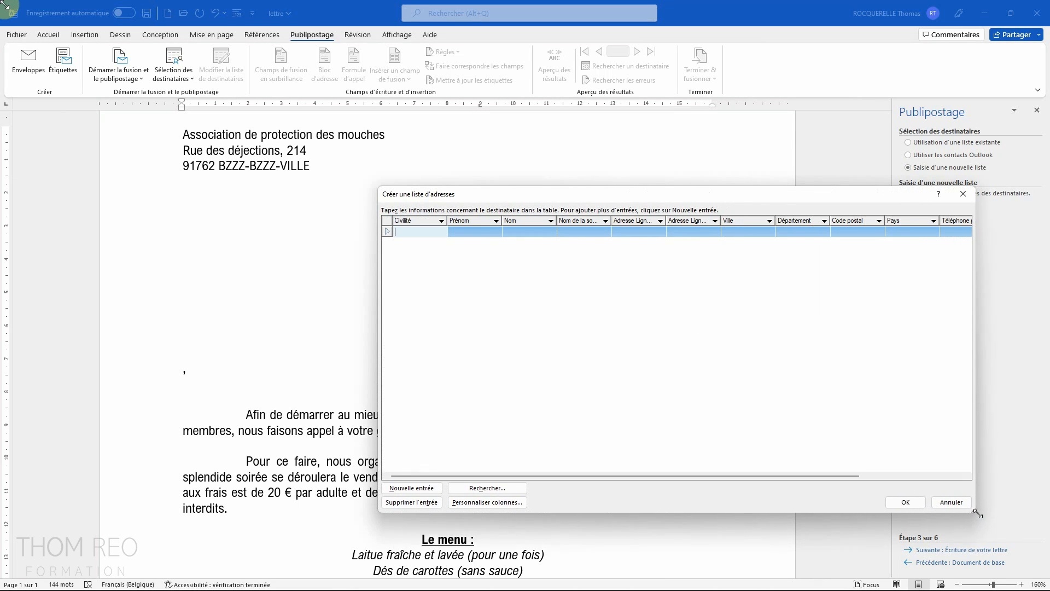
left_click_drag(690, 196, 420, 116)
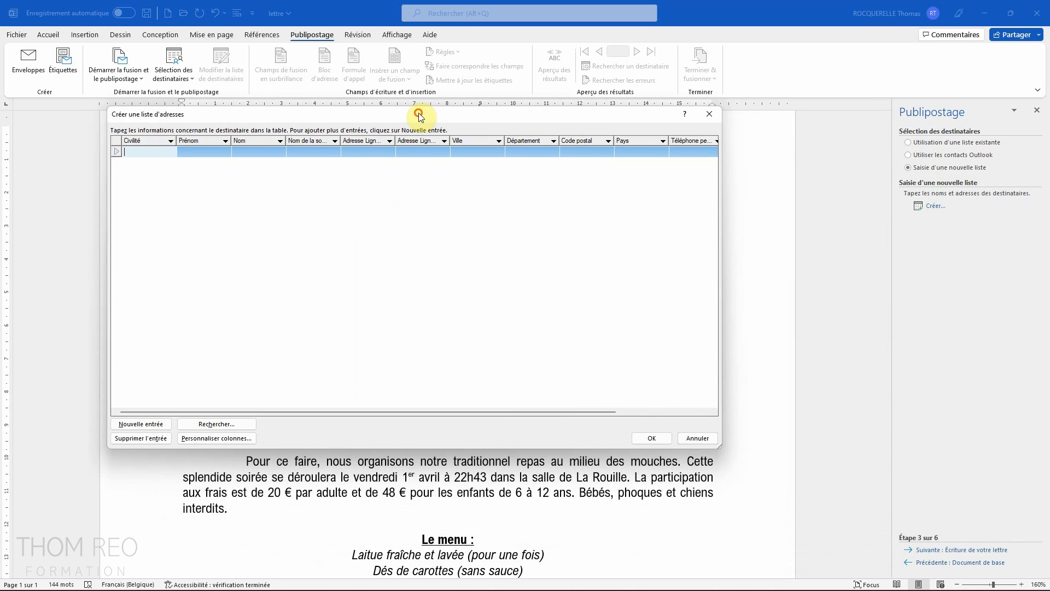
left_click_drag(719, 445, 895, 490)
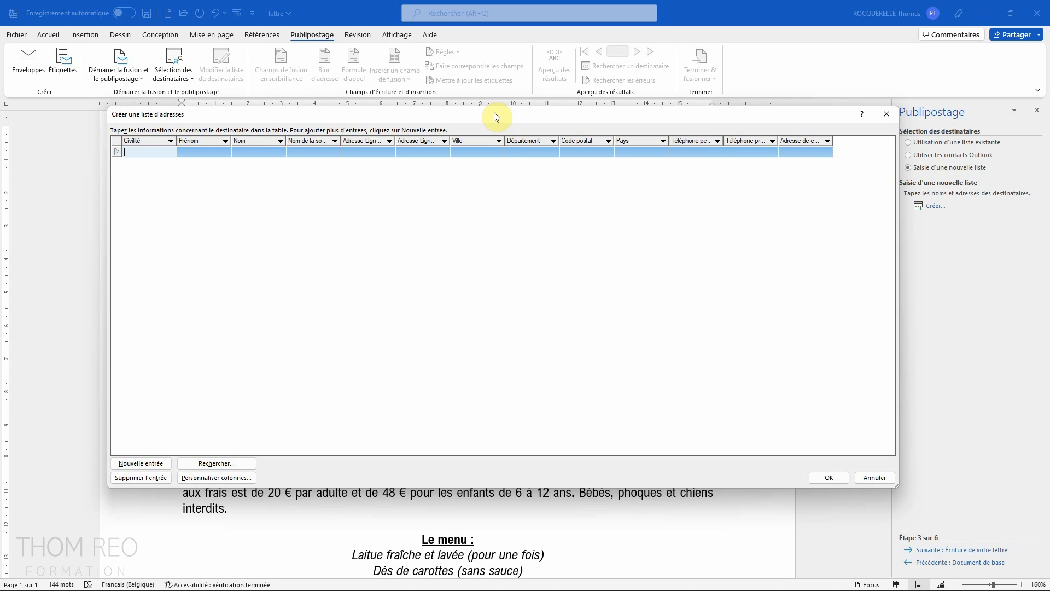
Step: Delete the Téléphone professionnel and Département fields from the address list's columns
left_click(229, 479)
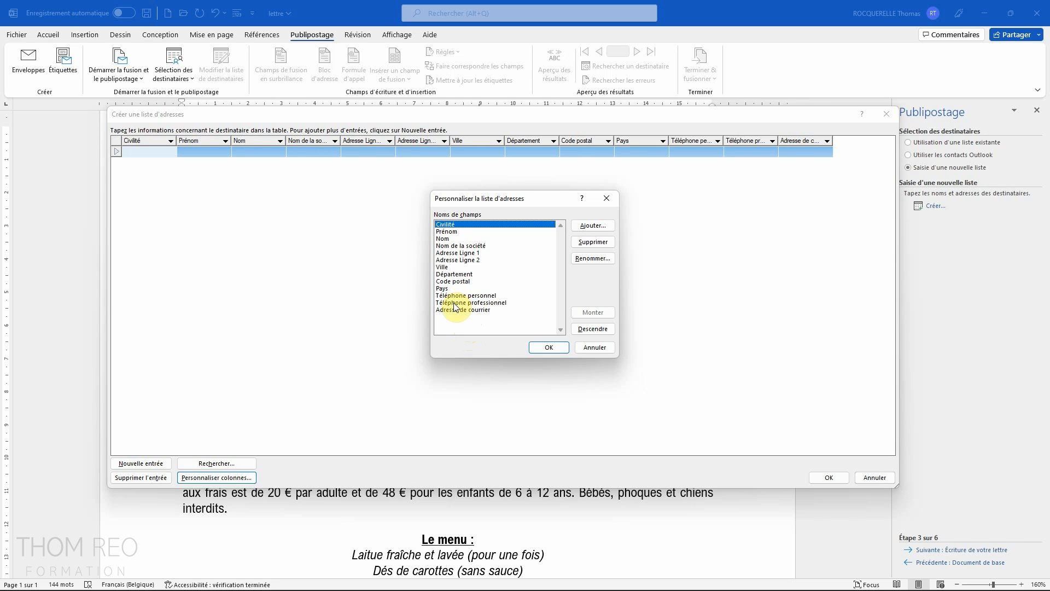
left_click(478, 303)
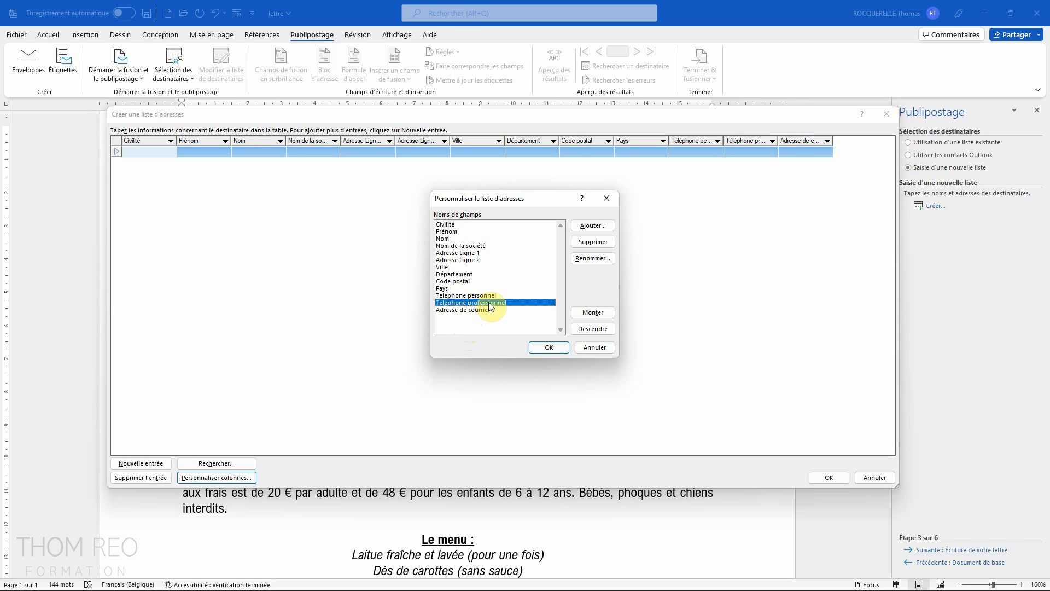
left_click(585, 241)
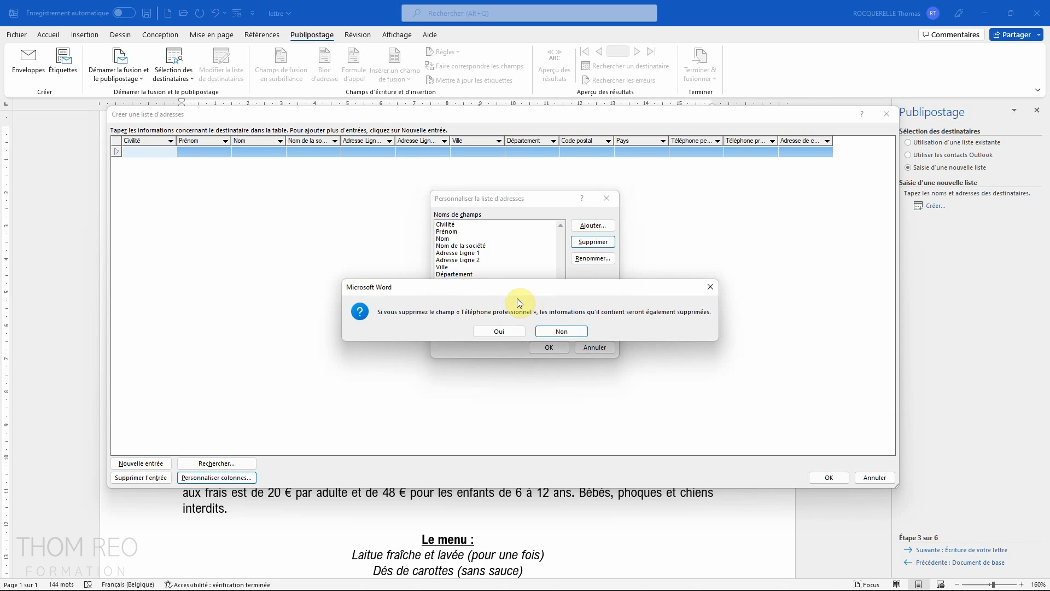
left_click(496, 331)
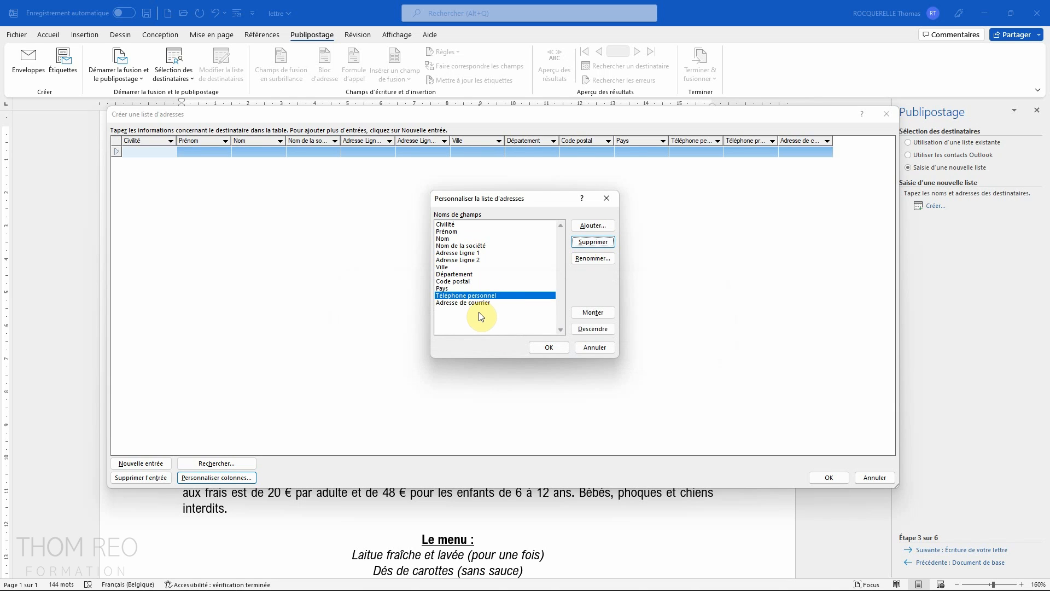
left_click(456, 274)
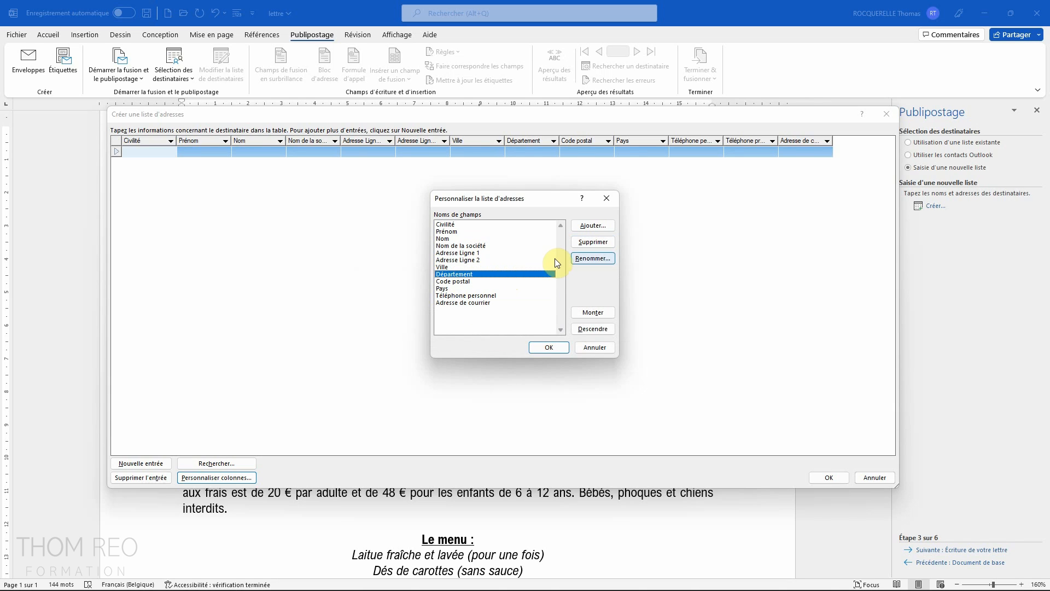
left_click(588, 243)
left_click(501, 329)
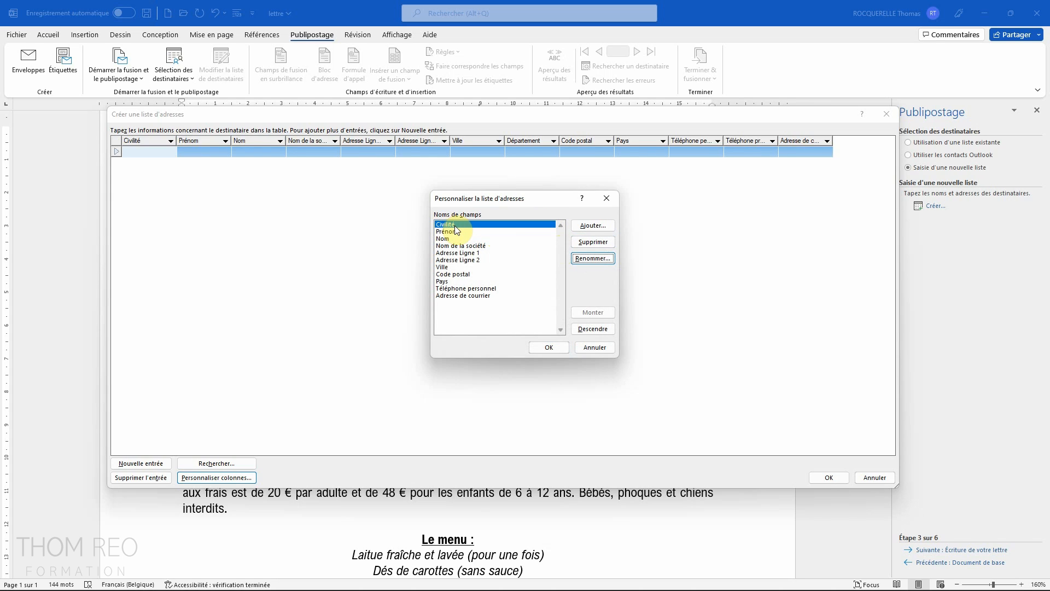
Step: Rename the Civilité field to Nom court and add a new field named Nom long
left_click(592, 259)
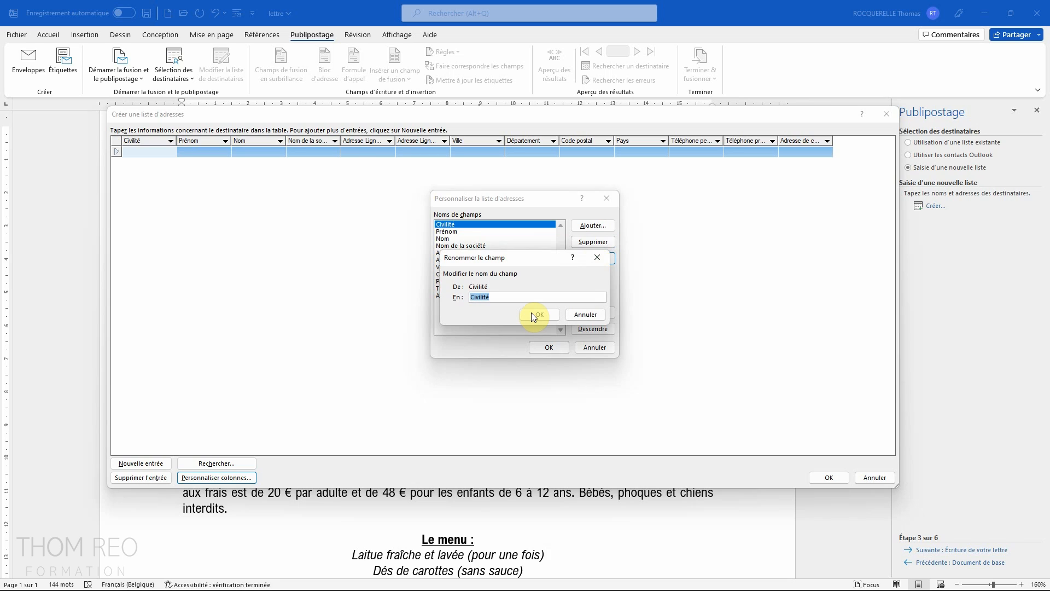
type("Nom court")
left_click(539, 314)
left_click(595, 226)
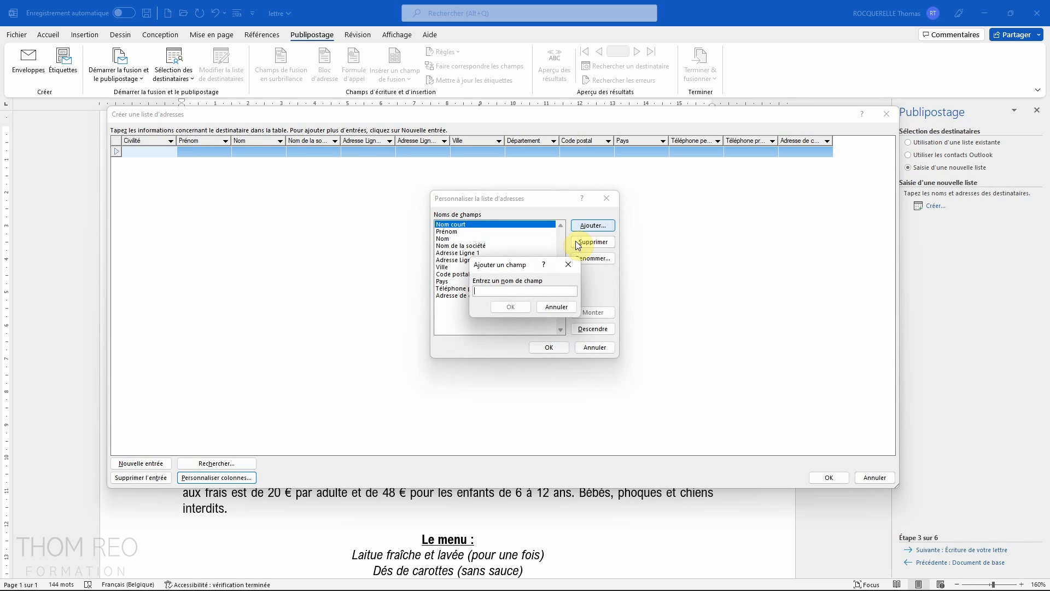
type("N")
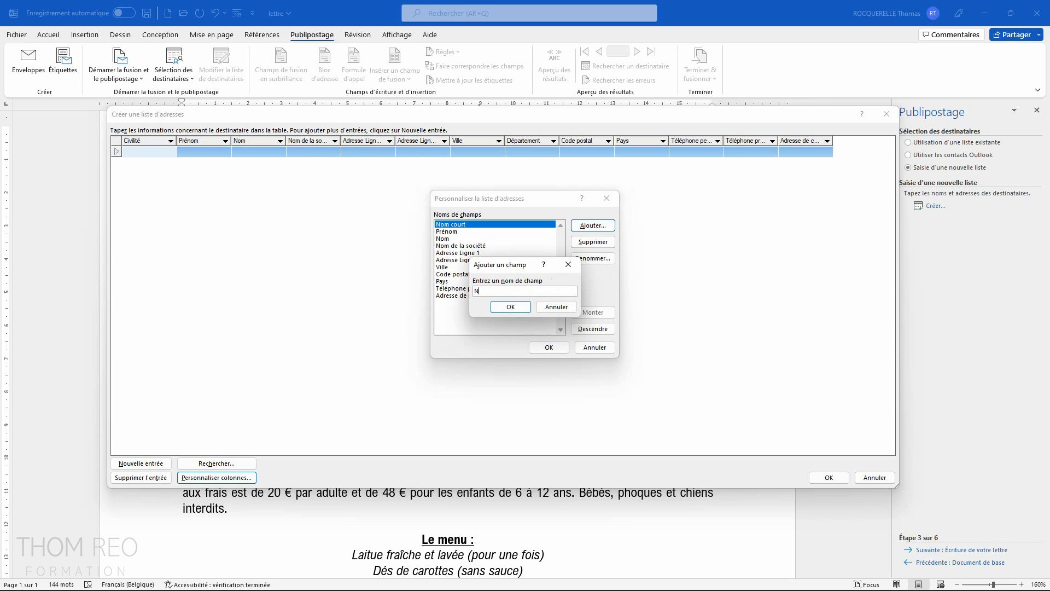
type("om long")
key("Return")
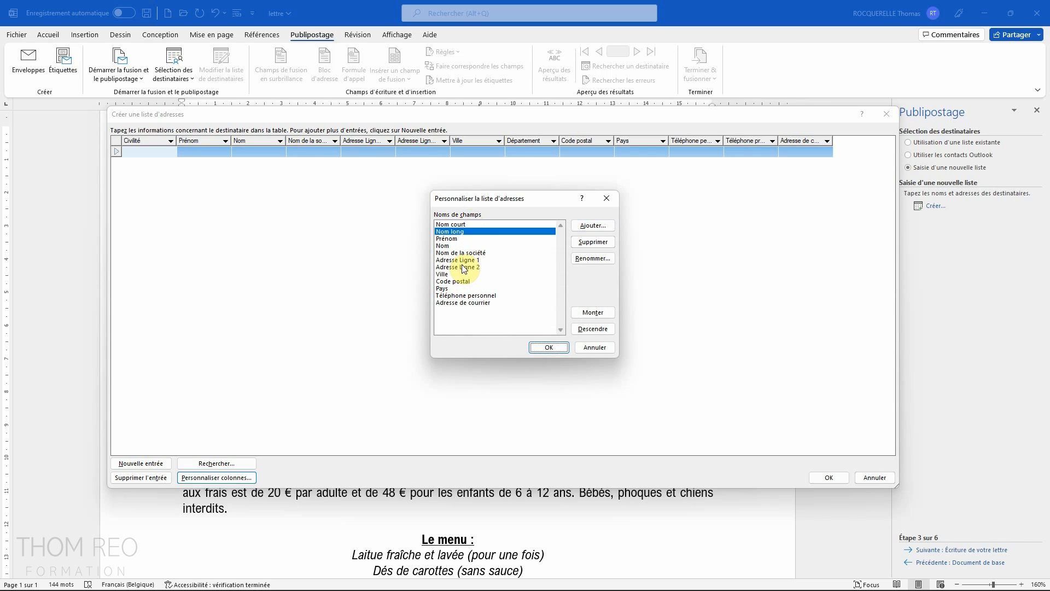
Step: Try different positions for the Nom long field, place it directly below Nom court and apply the customized columns
left_click(593, 312)
left_click(595, 328)
left_click(596, 329)
left_click(597, 329)
left_click(596, 330)
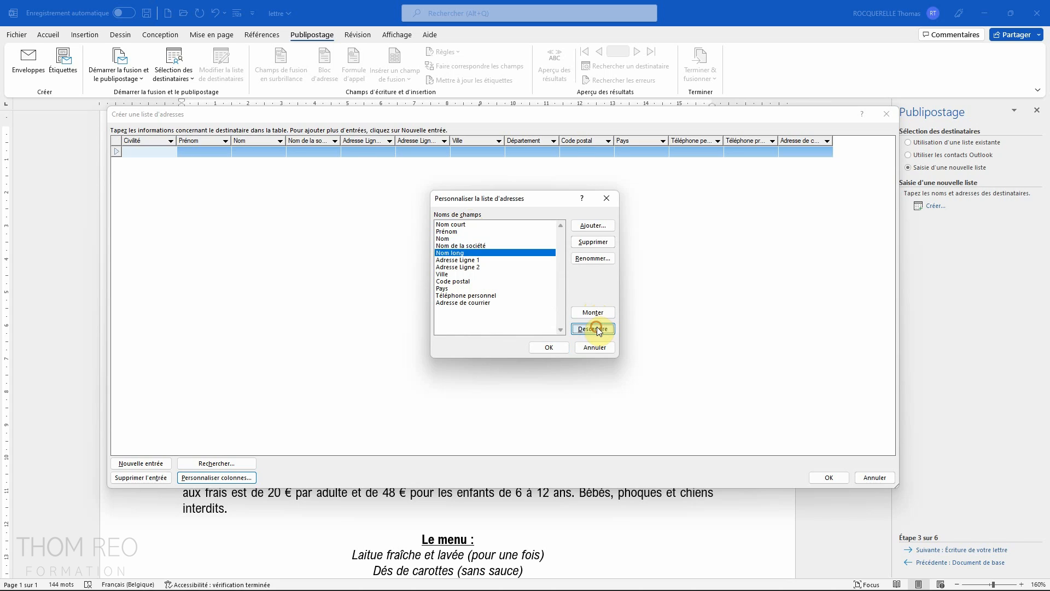
left_click(597, 313)
left_click(598, 313)
left_click(597, 313)
left_click(549, 347)
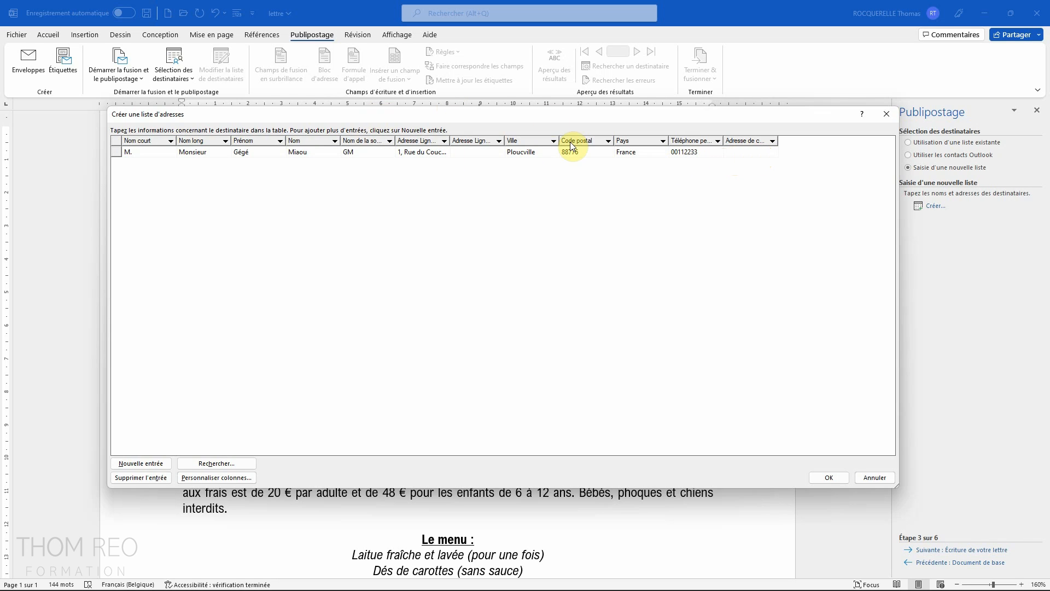
Step: Add a new entry to the address list
left_click(151, 465)
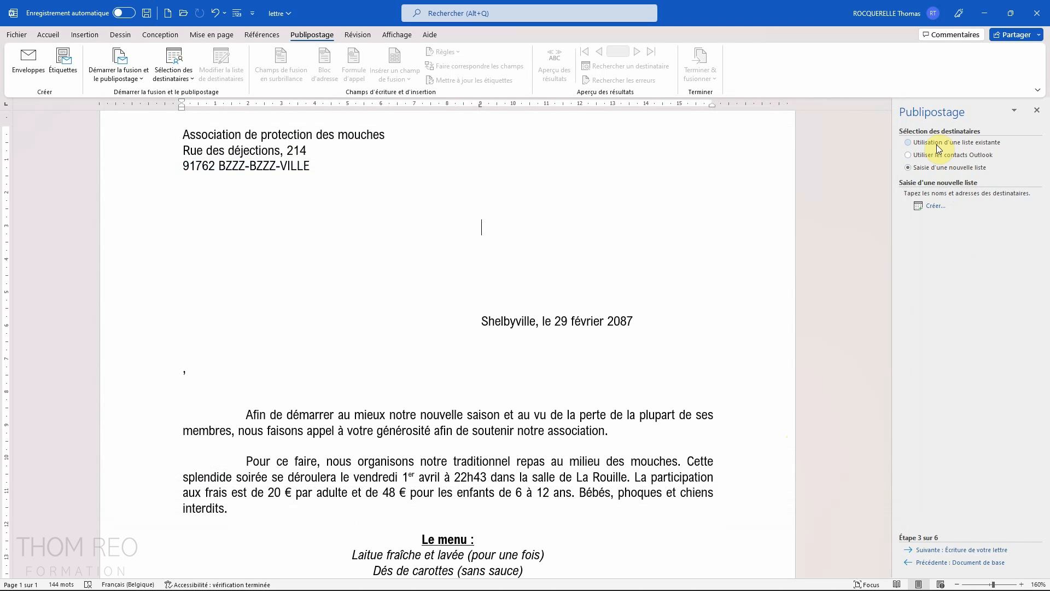
Step: Use sheet Feuil1$ of the existing workbook bdd.xlsx as the recipient list, check its columns and accept all recipients
left_click(908, 143)
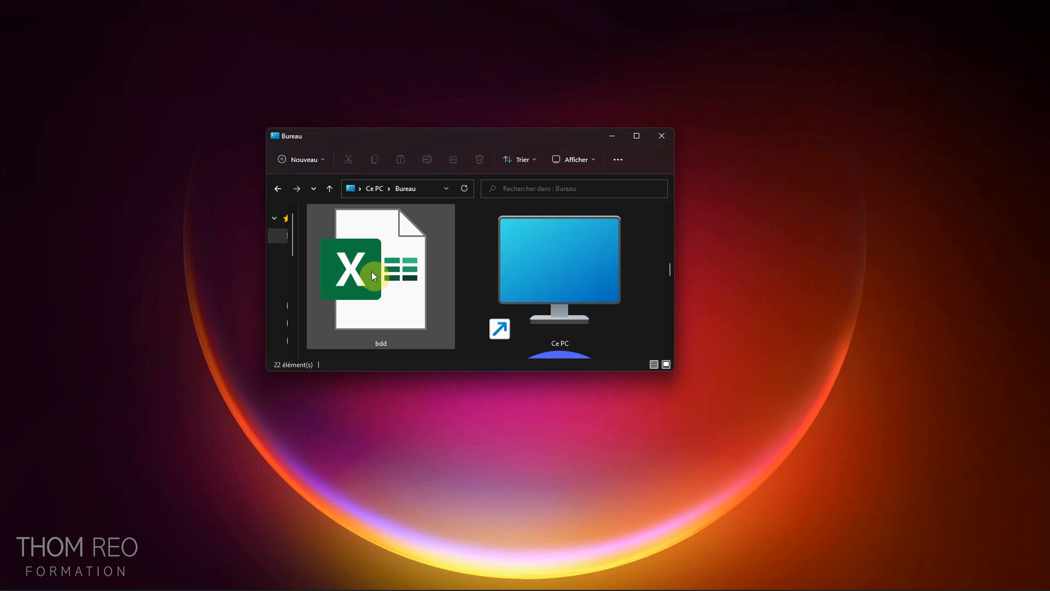
left_click(372, 271)
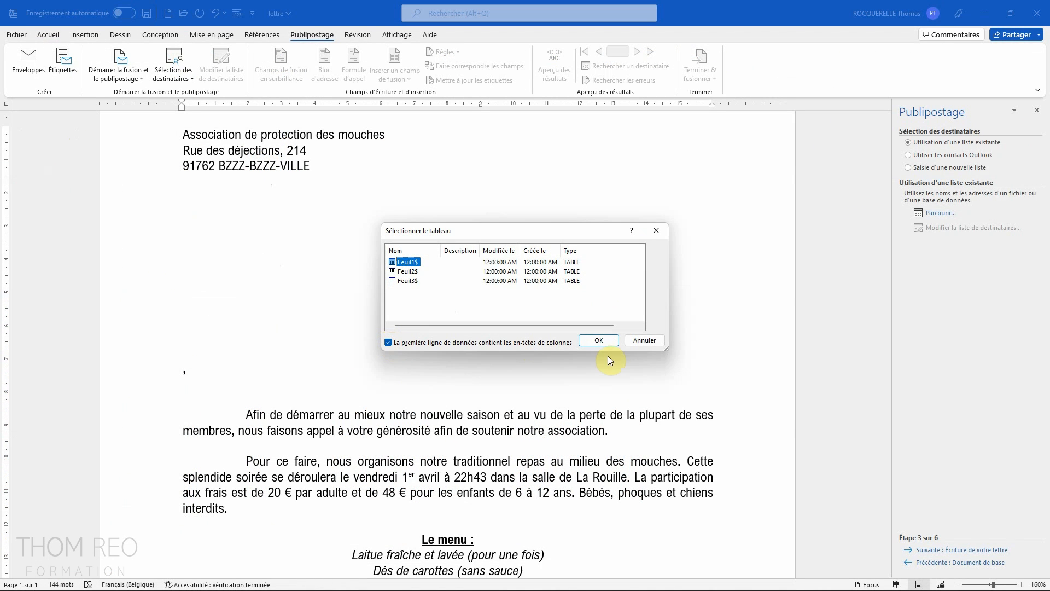
left_click(602, 339)
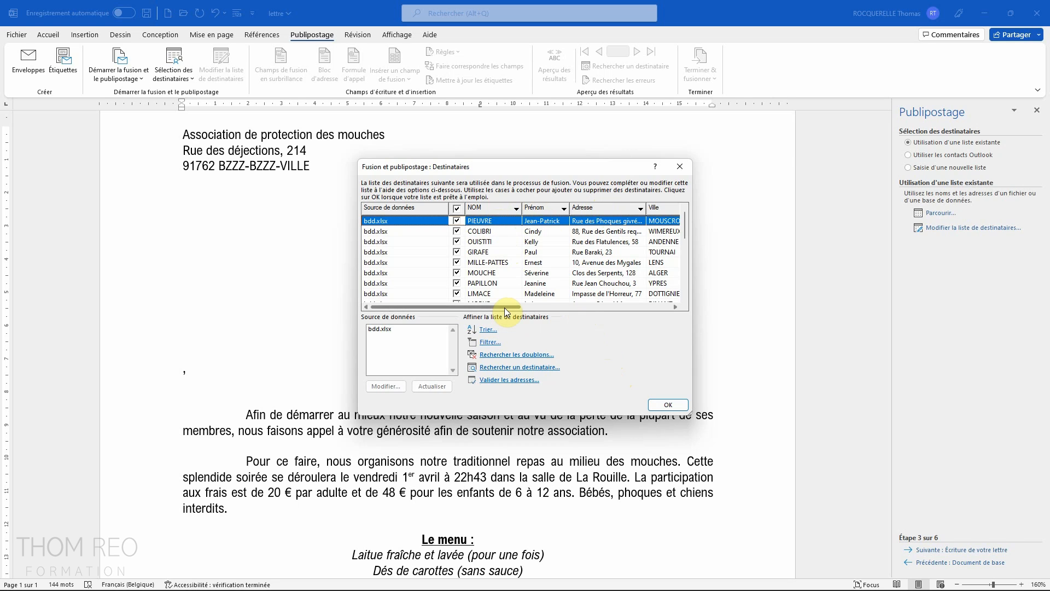
left_click_drag(506, 311, 648, 316)
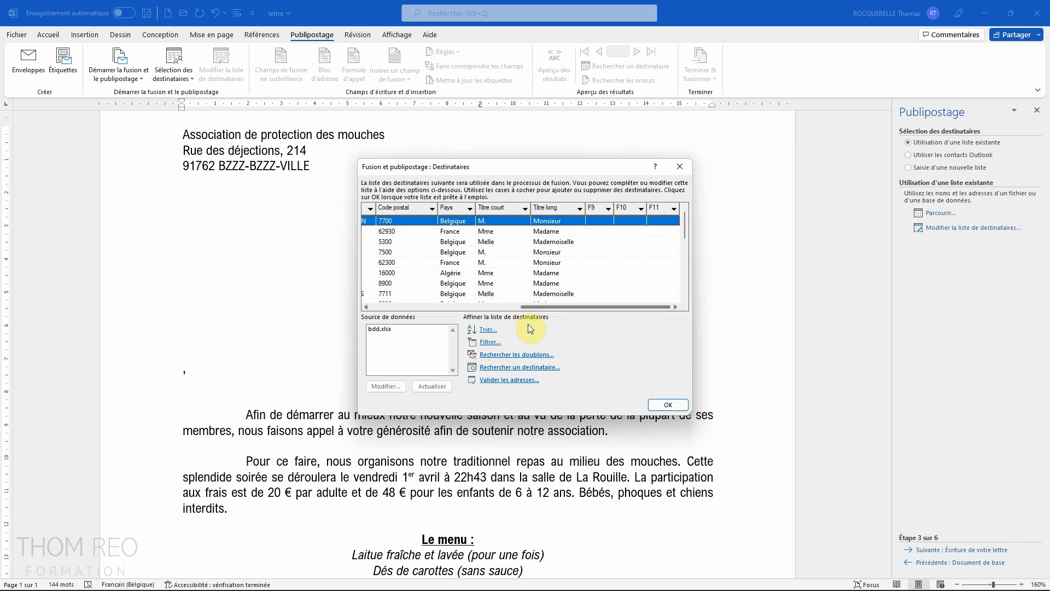
mouse_move(558, 307)
left_mouse_down()
mouse_move(465, 306)
mouse_move(560, 310)
left_mouse_up()
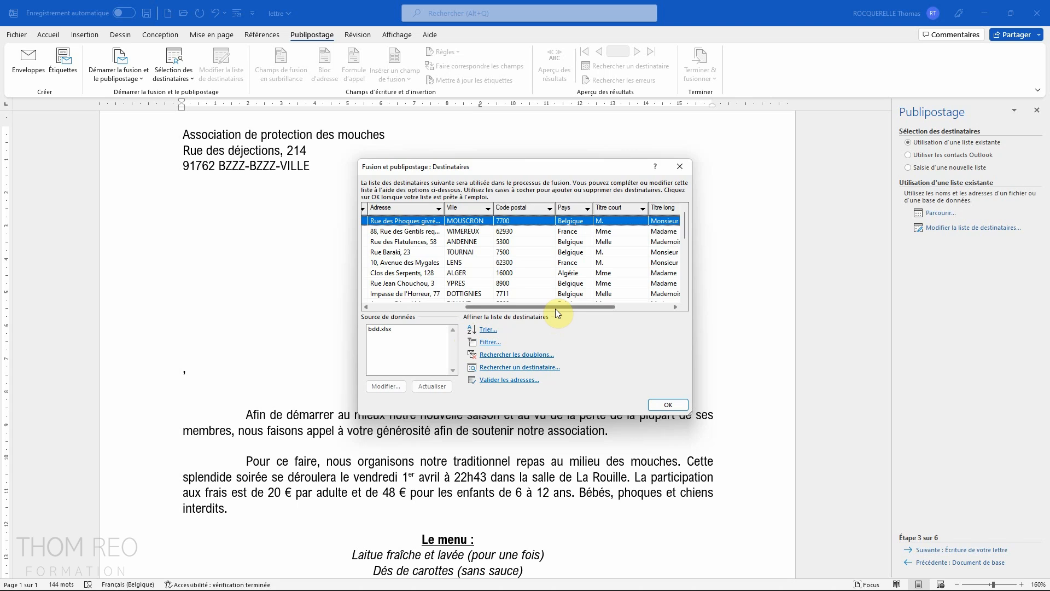
left_click(664, 406)
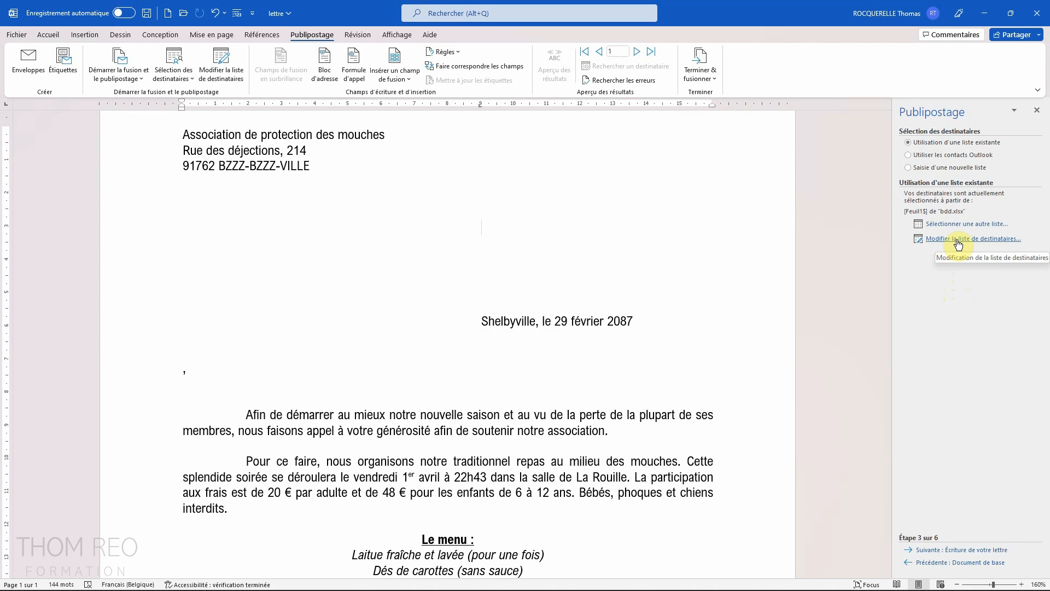
Step: Advance the mail merge to writing the letter and insert the Titre court field in the recipient block above the date
left_click(958, 550)
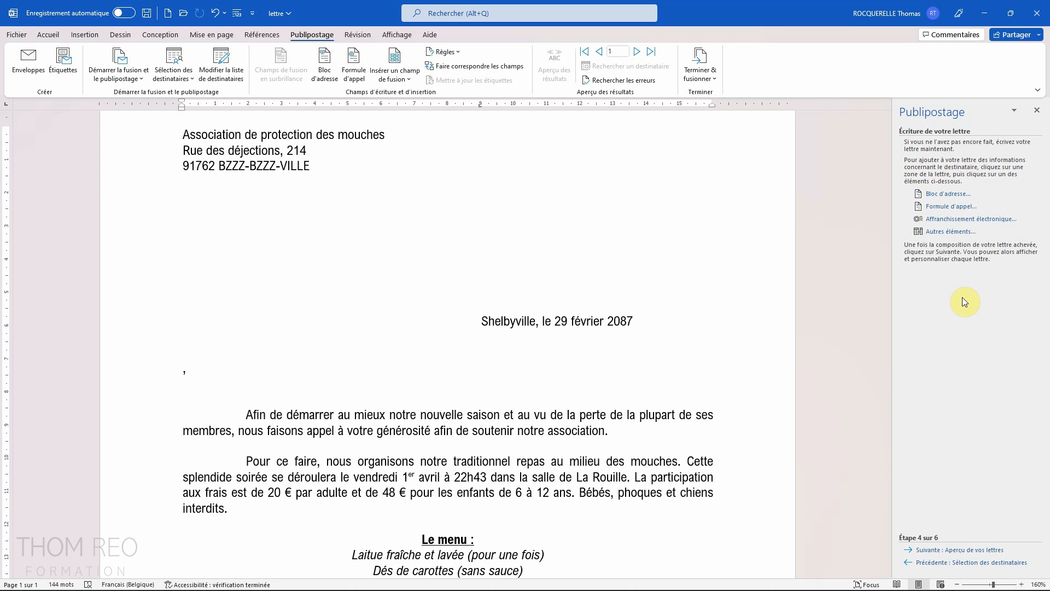
left_click(947, 234)
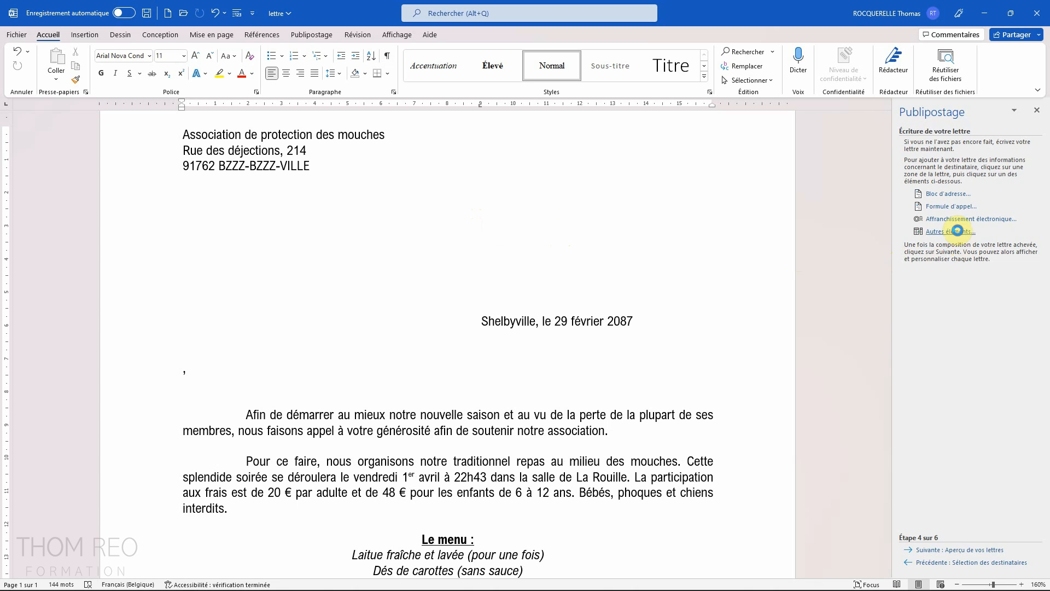
left_click(957, 230)
left_click(188, 234)
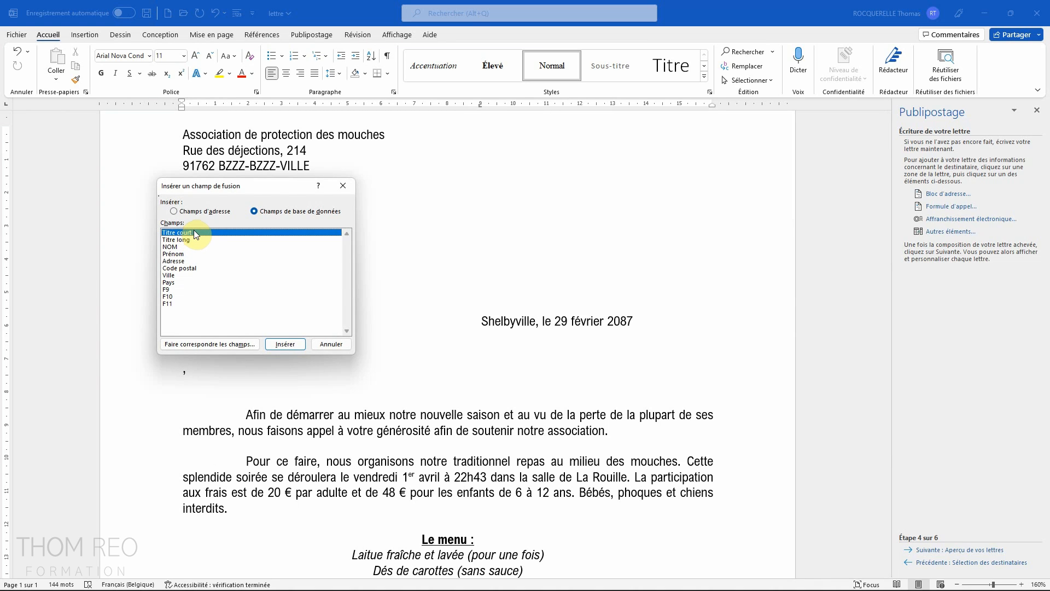
left_click(285, 345)
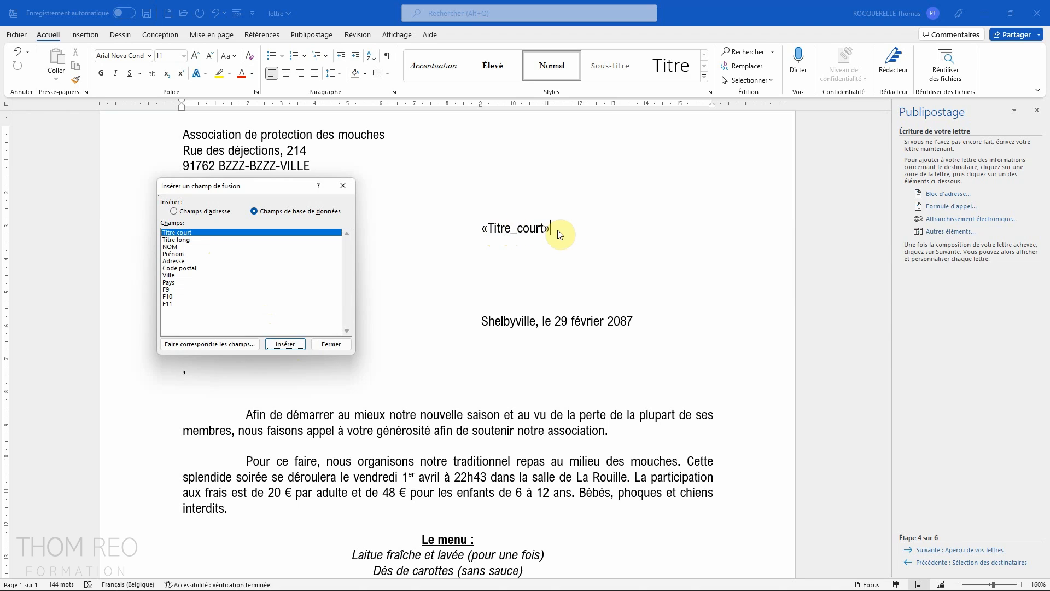
key("Escape")
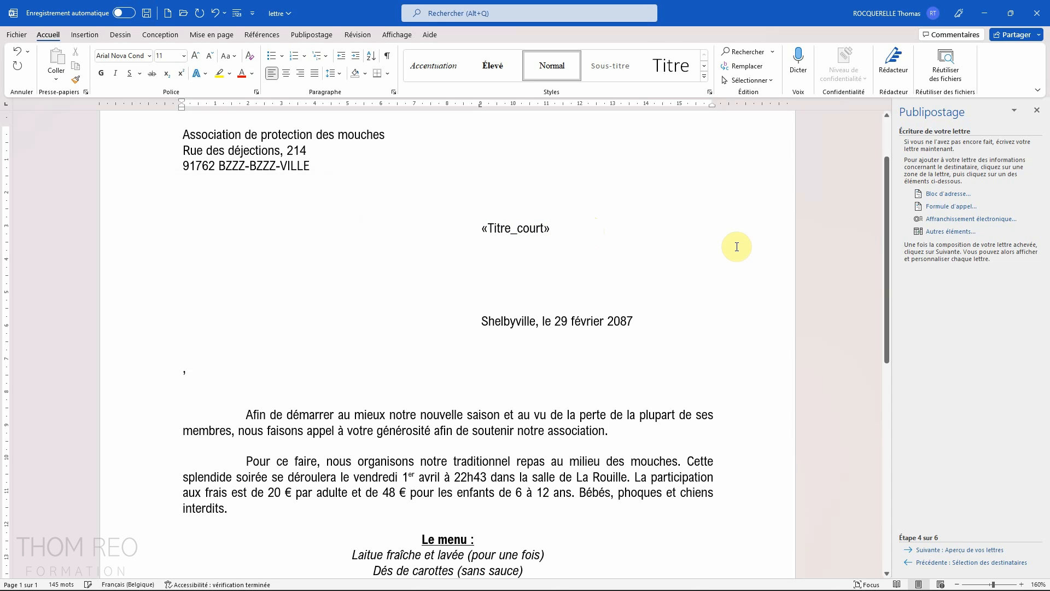
Step: Add the NOM and Prénom merge fields after Titre court on the same line, separated by spaces
left_click(943, 231)
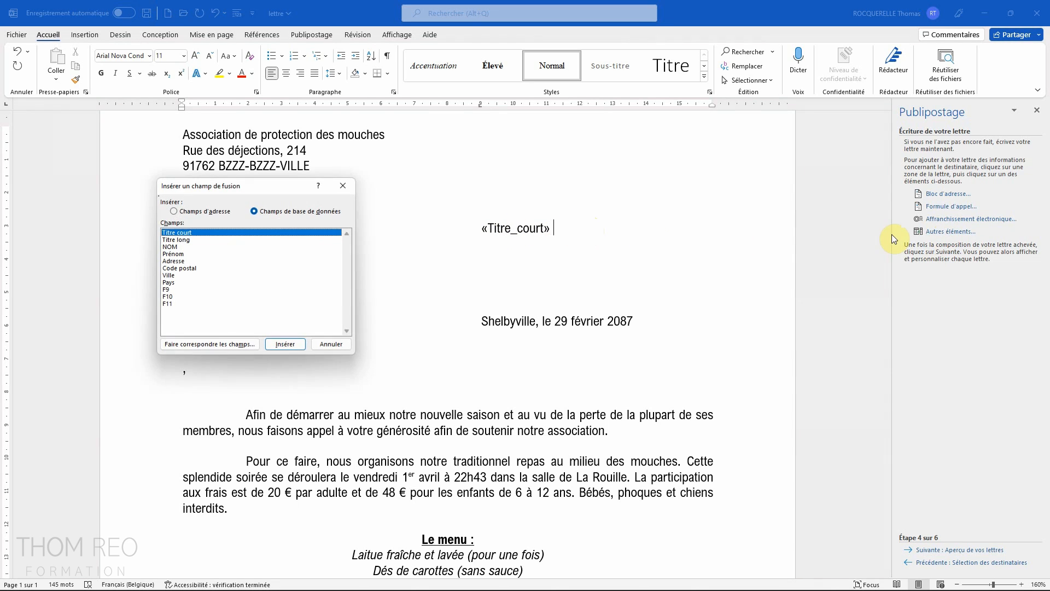
left_click(172, 247)
left_click(280, 345)
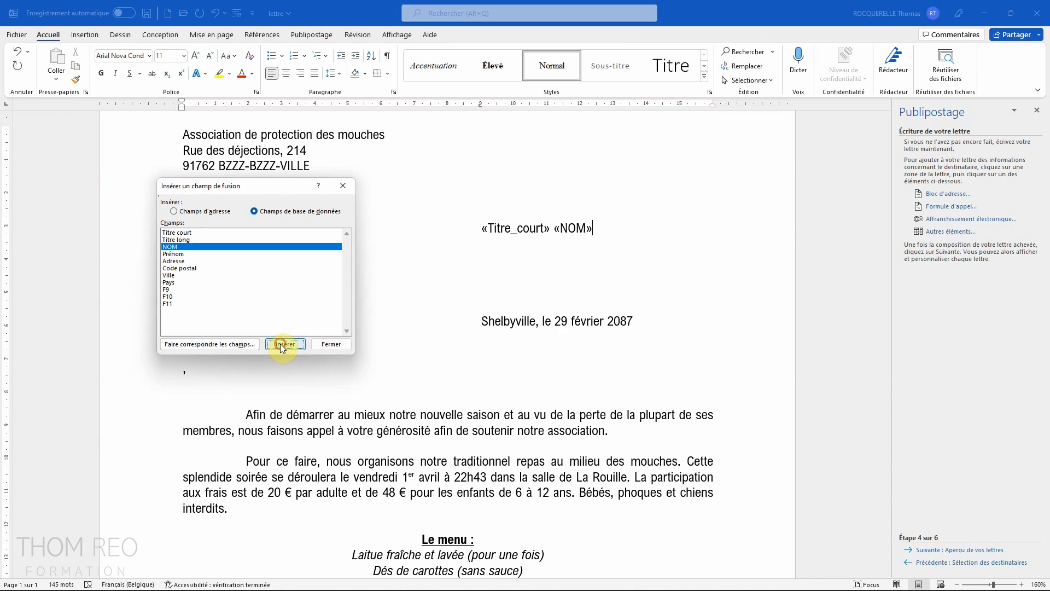
key("Escape")
left_click(958, 235)
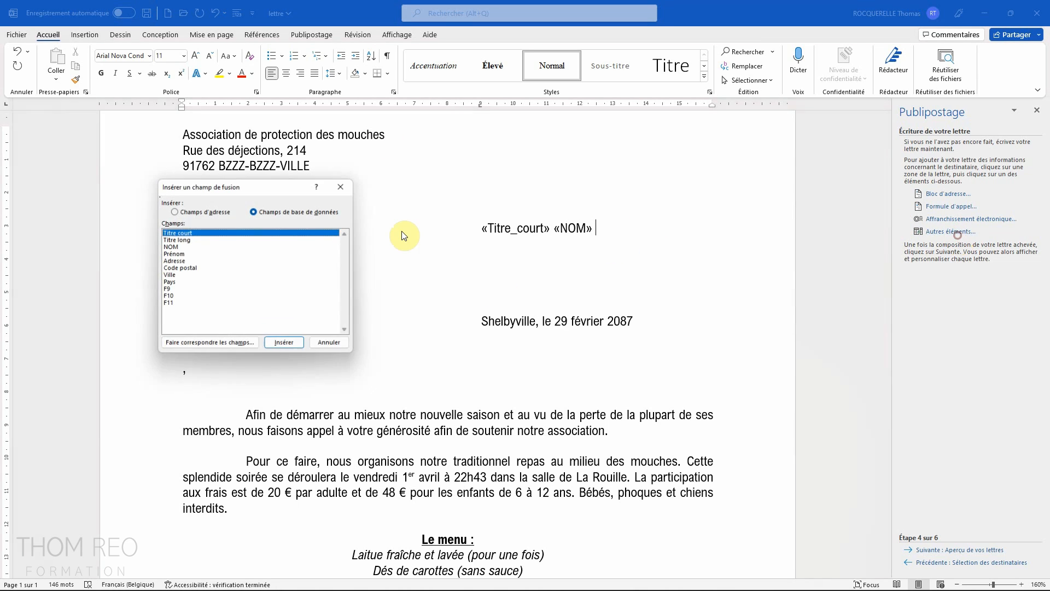
left_click(174, 254)
left_click(285, 344)
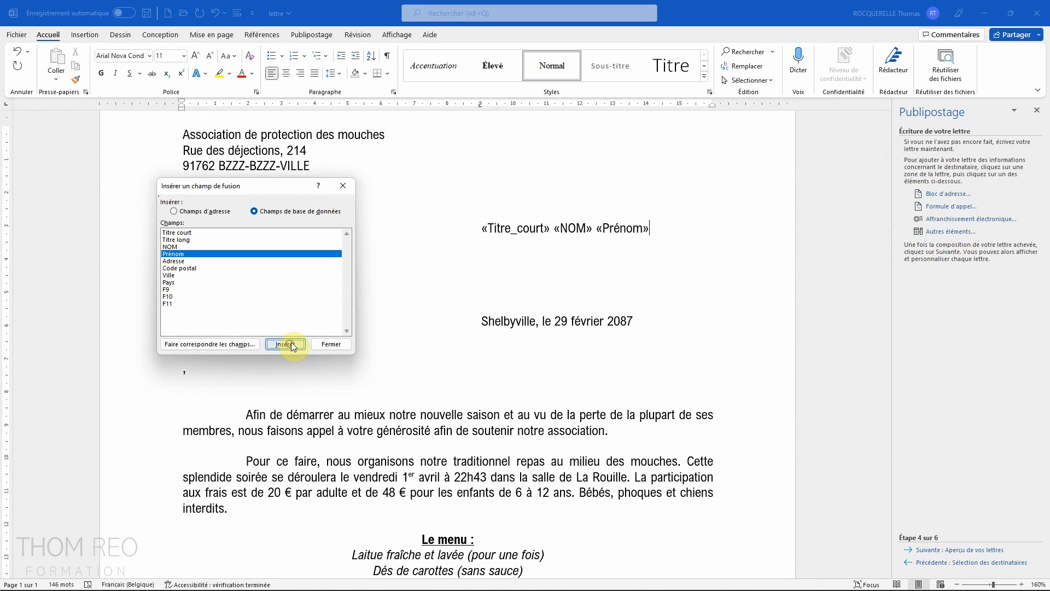
left_click(330, 344)
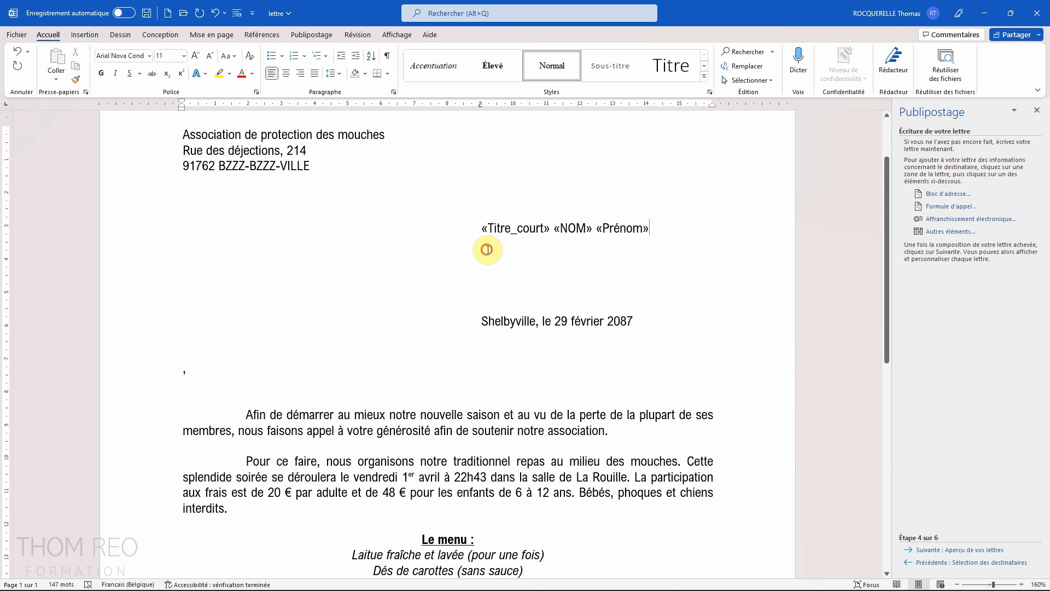
Step: Insert the Adresse merge field on the line below the recipient's title and name fields
left_click(487, 250)
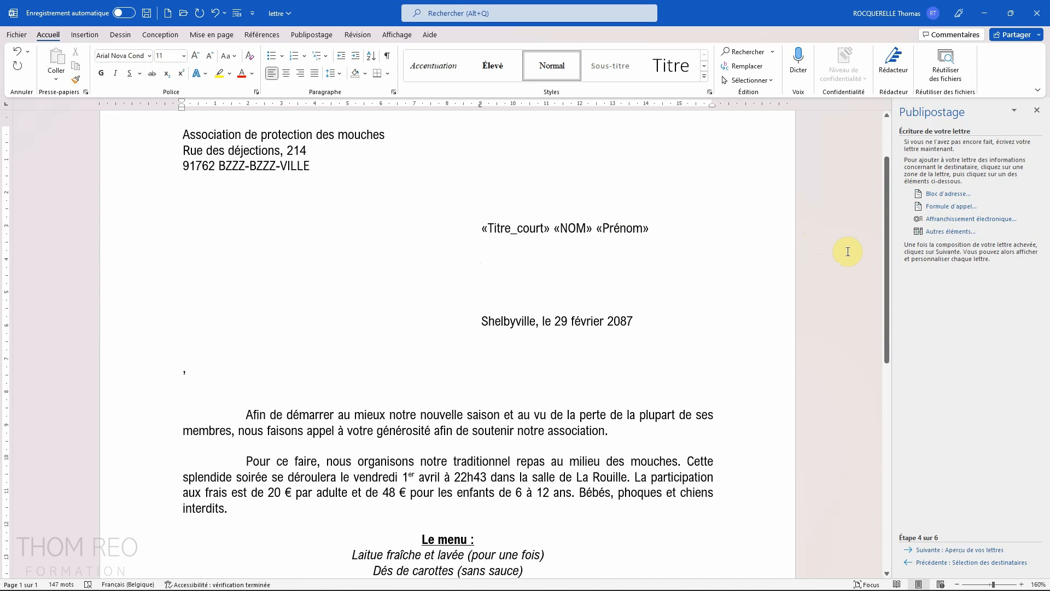
left_click(922, 233)
left_click(176, 262)
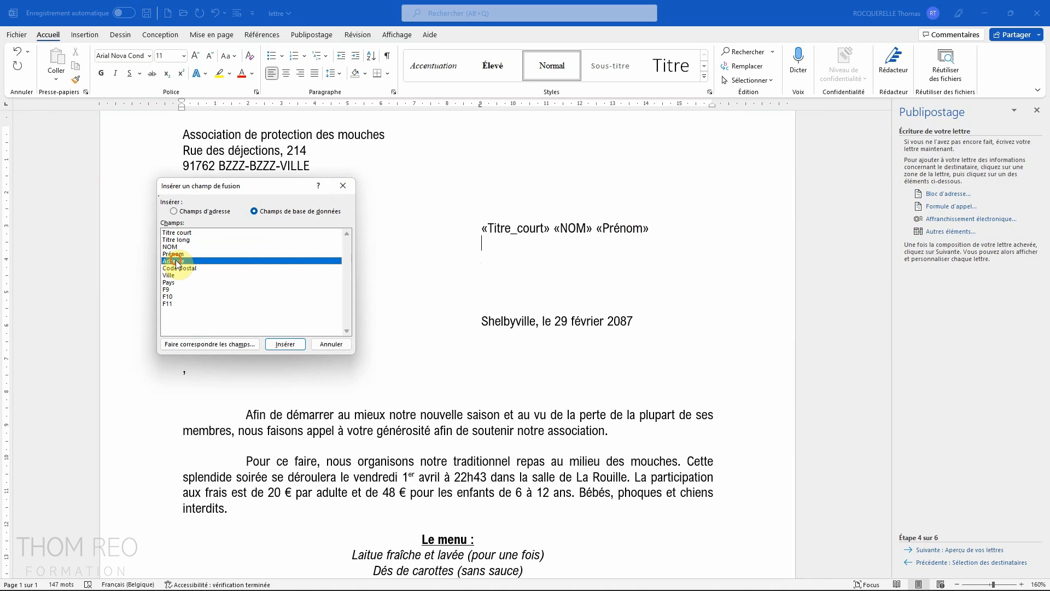
left_click(285, 343)
left_click(331, 344)
Step: Insert the Code postal and Ville merge fields, separated by a space, on the line below Adresse
left_click(486, 260)
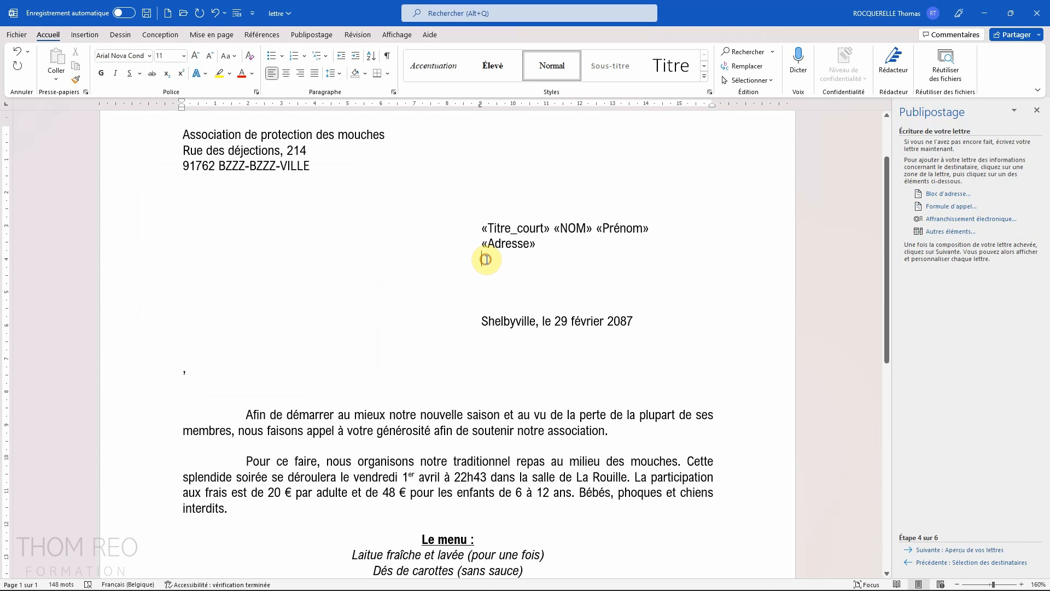
left_click(936, 234)
left_click(180, 268)
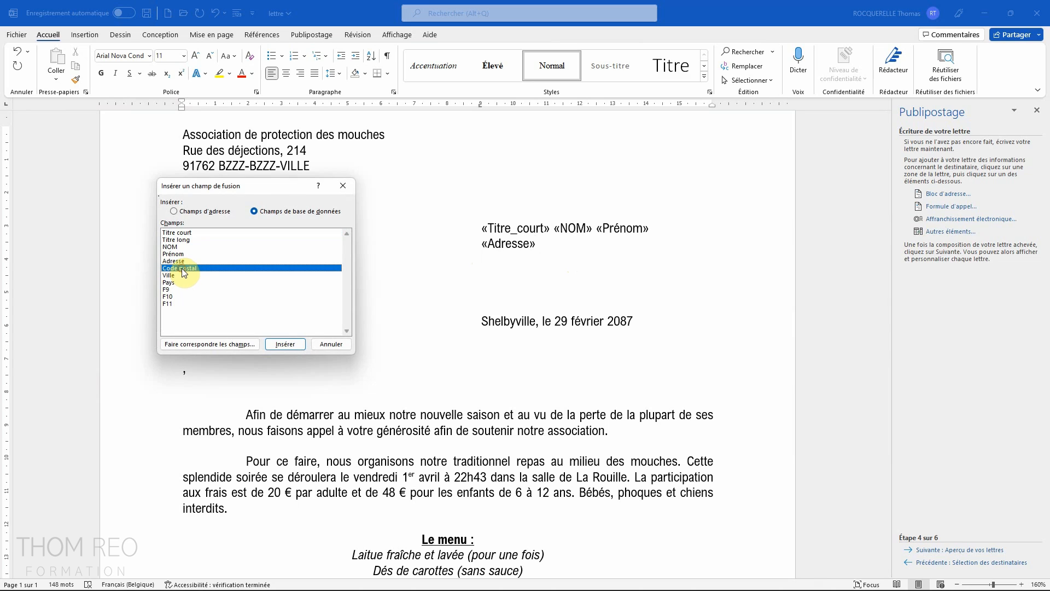
left_click(284, 343)
left_click(331, 343)
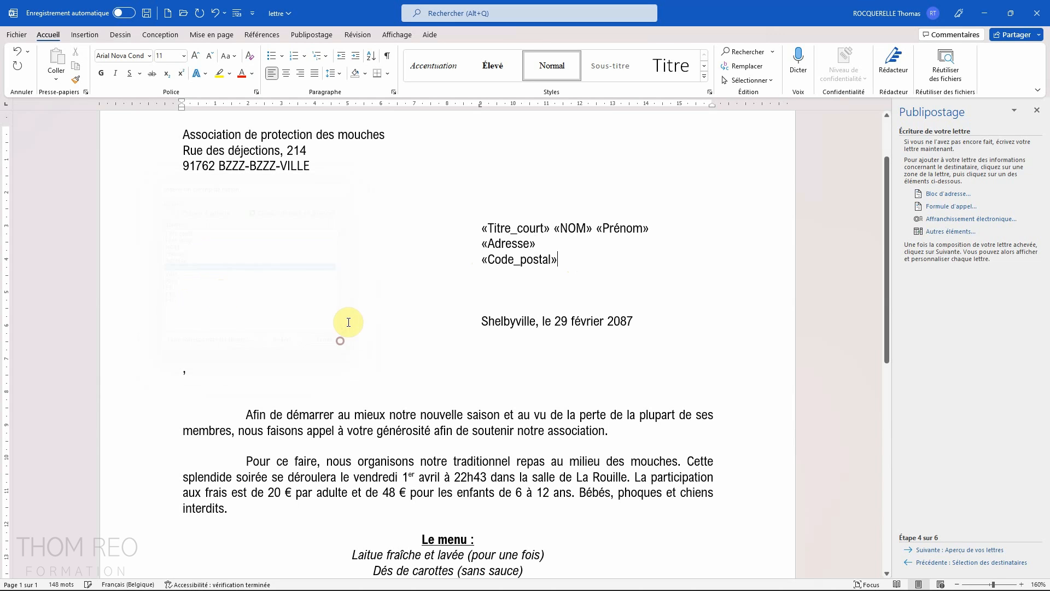
left_click(950, 232)
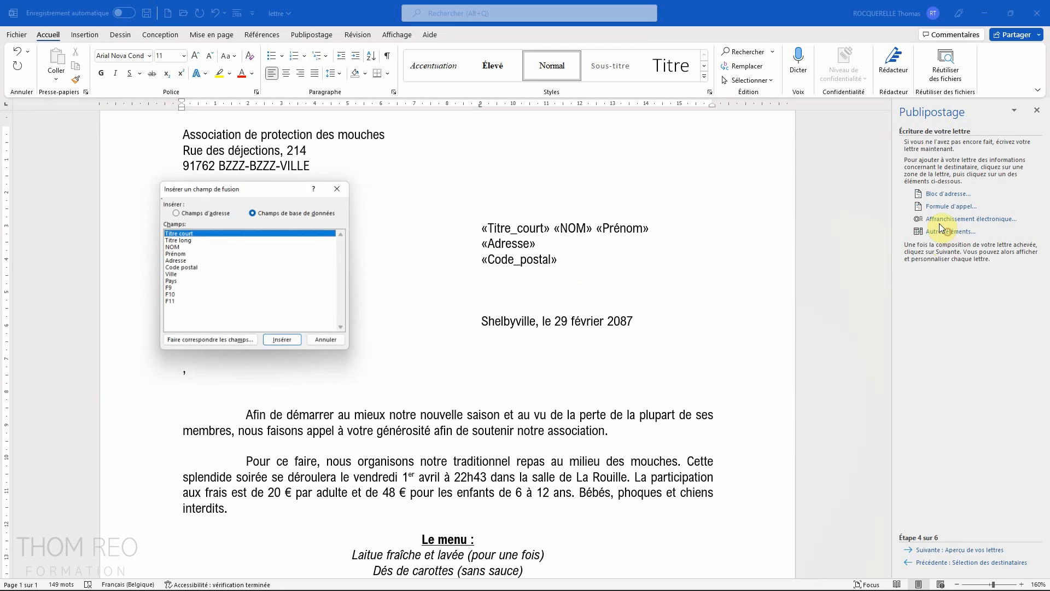
left_click(170, 275)
left_click(285, 344)
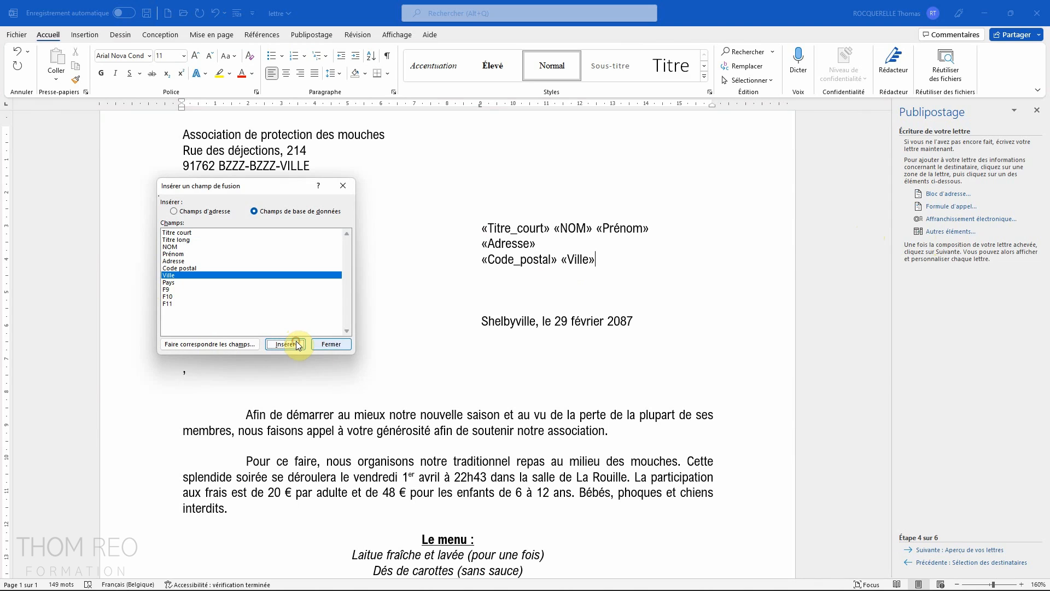
left_click(337, 348)
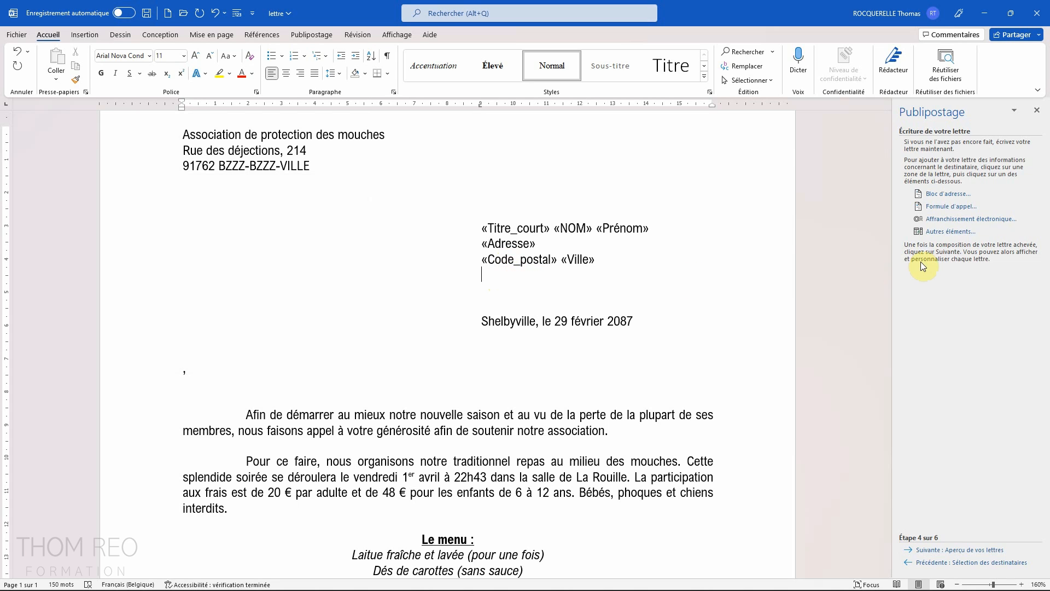
Step: Insert the Pays merge field on its own line below Code postal and Ville
left_click(944, 232)
left_click(169, 283)
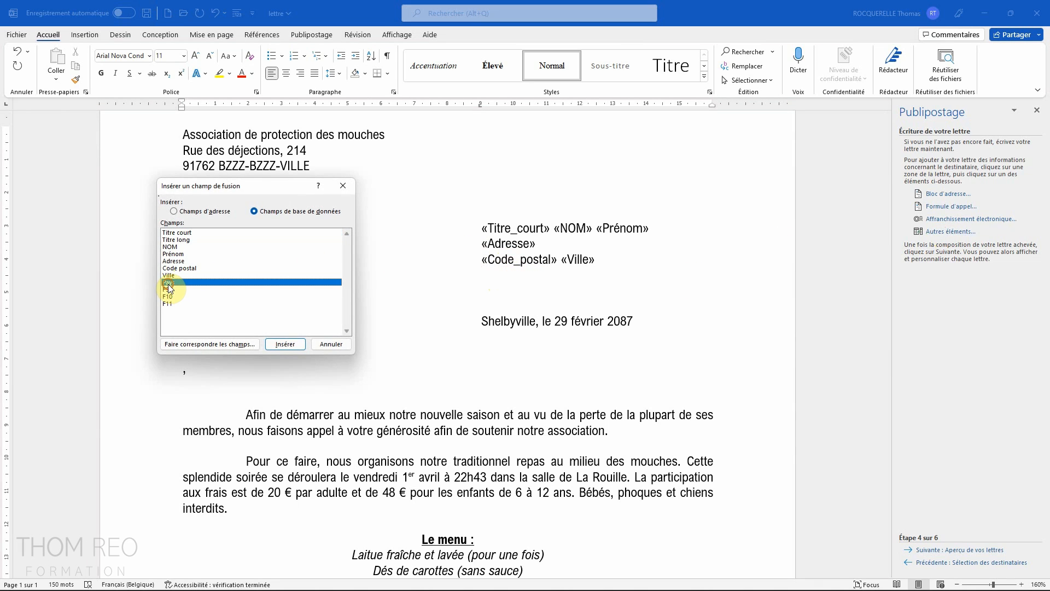
left_click(284, 344)
left_click(332, 343)
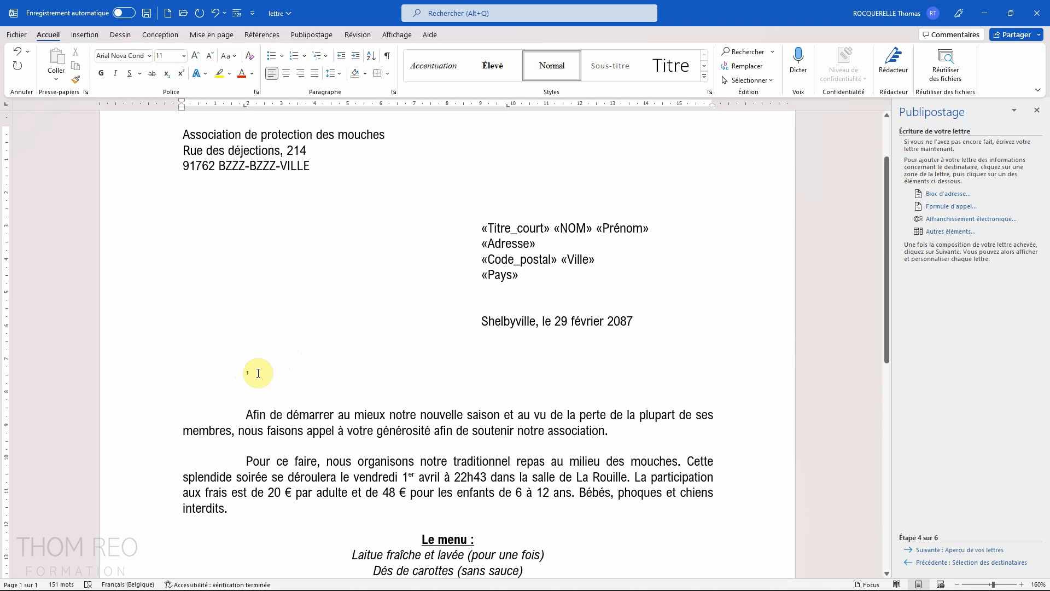
Step: Indent the salutation line to match the body paragraphs and insert the Titre long merge field before its comma
double_click(247, 370)
scroll(242, 369, "down", 2)
scroll(242, 369, "down", 2)
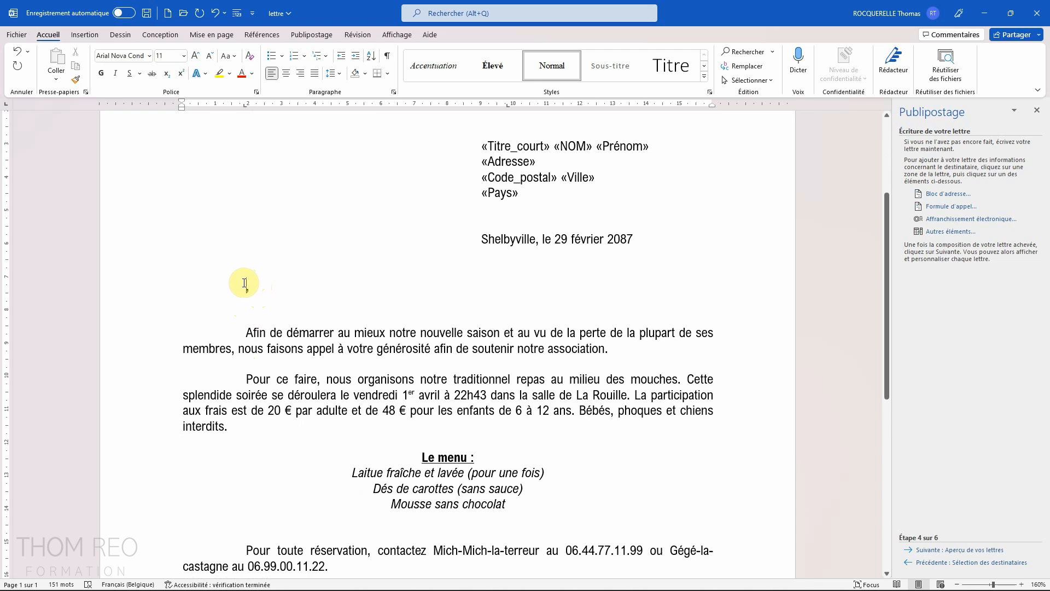
left_click(950, 231)
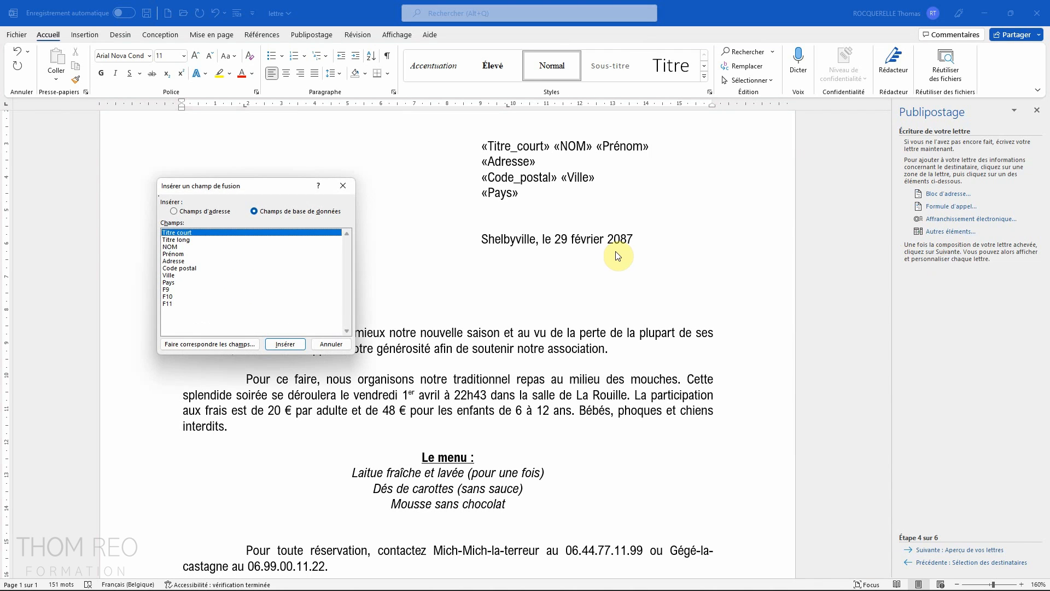
left_click(187, 239)
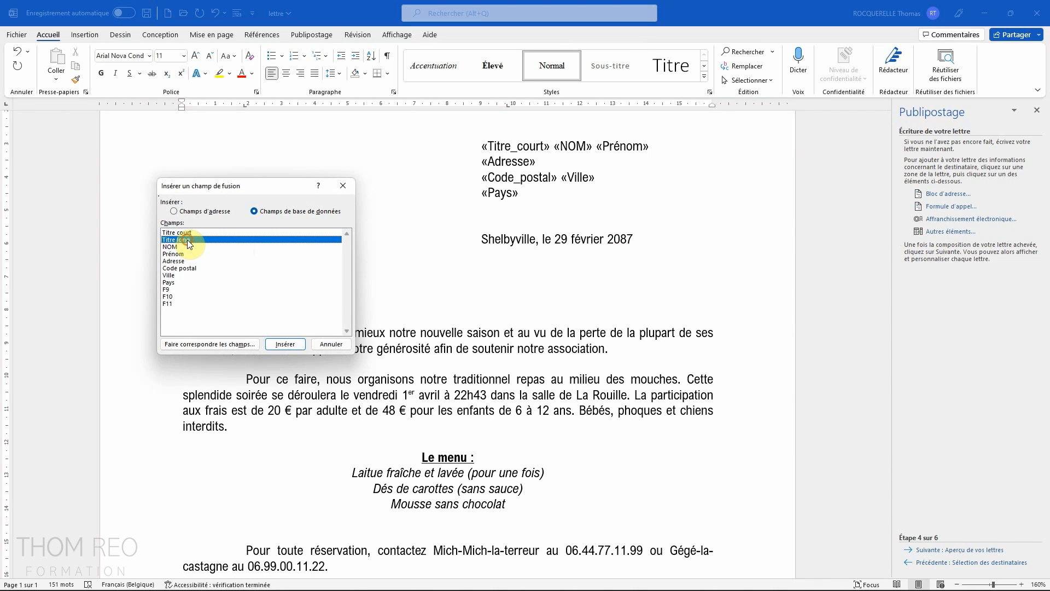
left_click(284, 343)
Step: Insert the Titre long merge field between the two commas after "Veuillez agréer" in the closing sentence
scroll(324, 281, "down", 5)
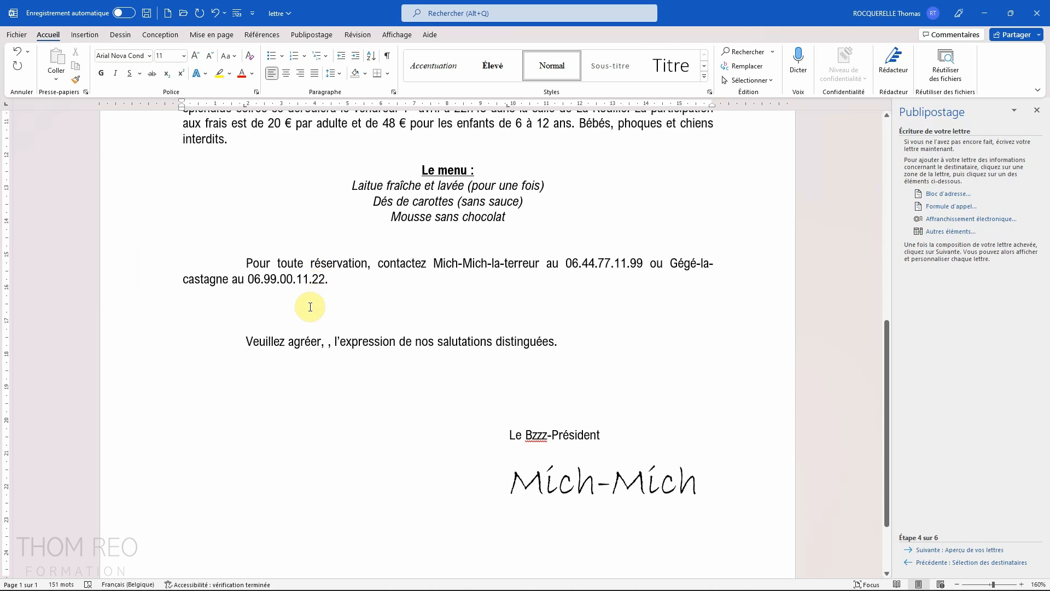
scroll(316, 329, "up", 2)
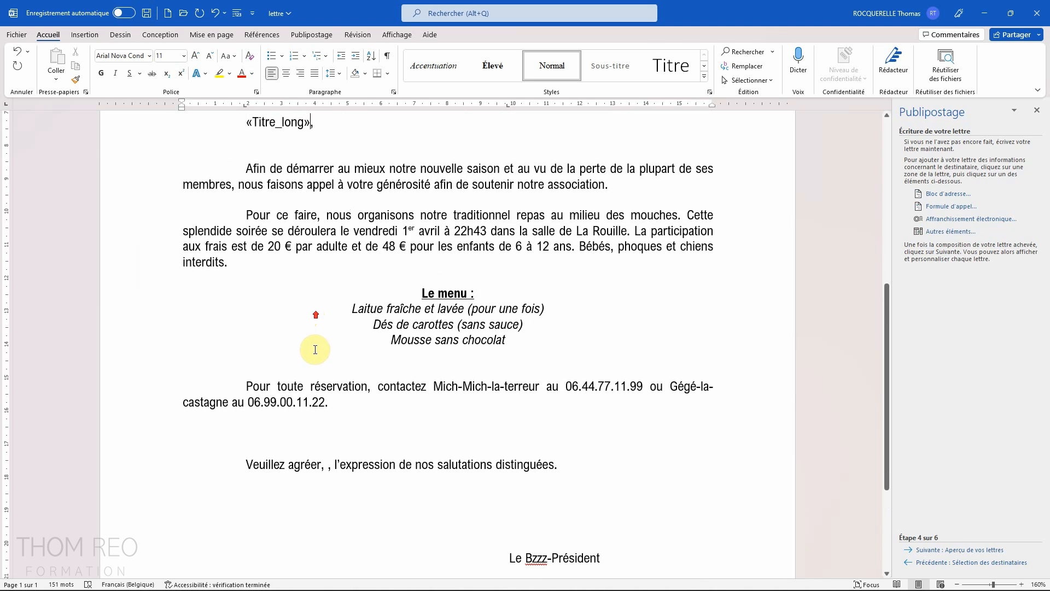
left_click(329, 463)
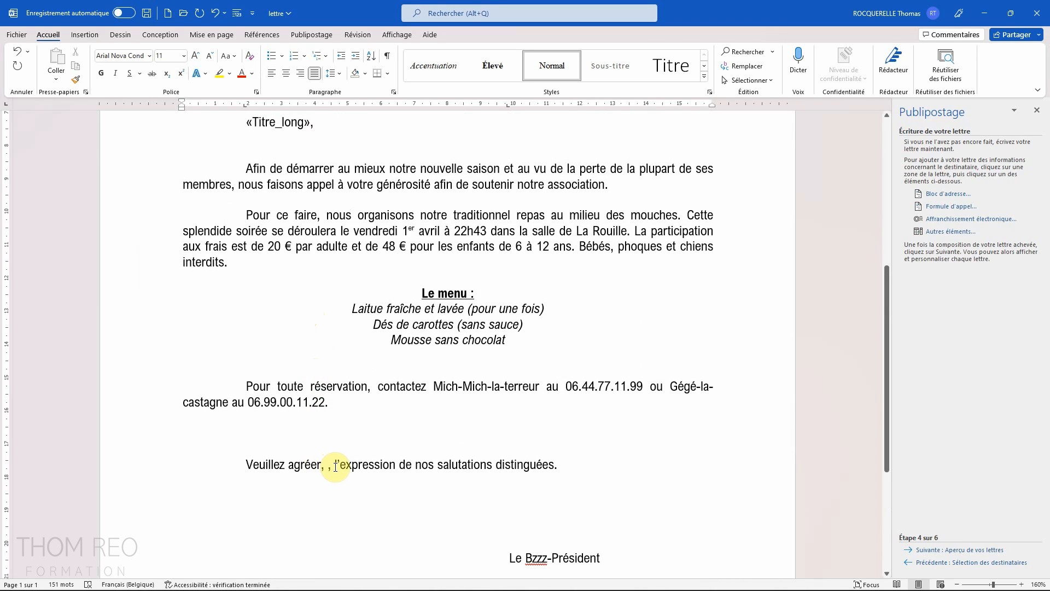
left_click(944, 232)
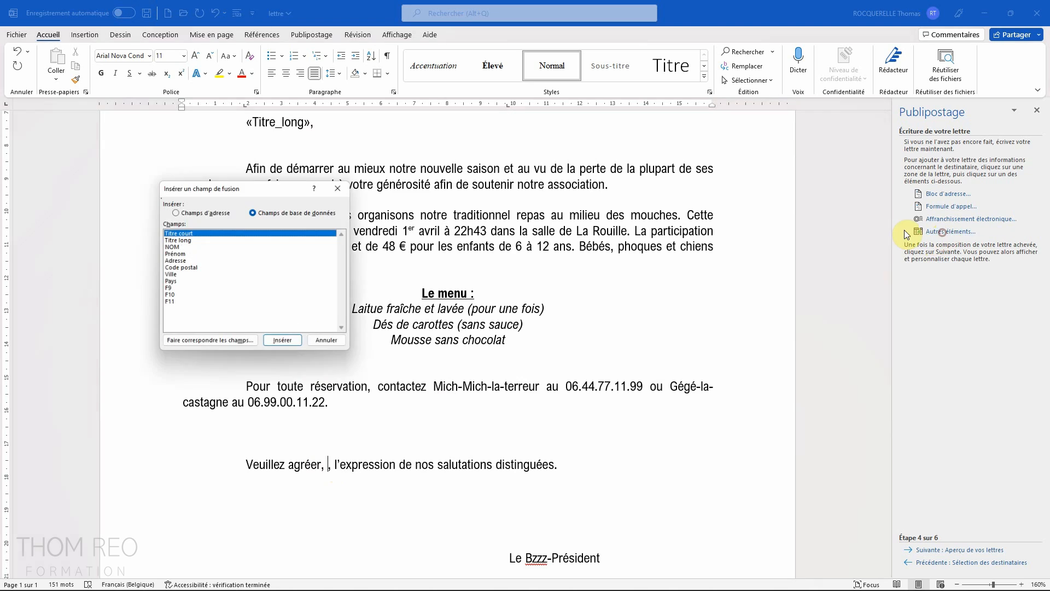
left_click(184, 239)
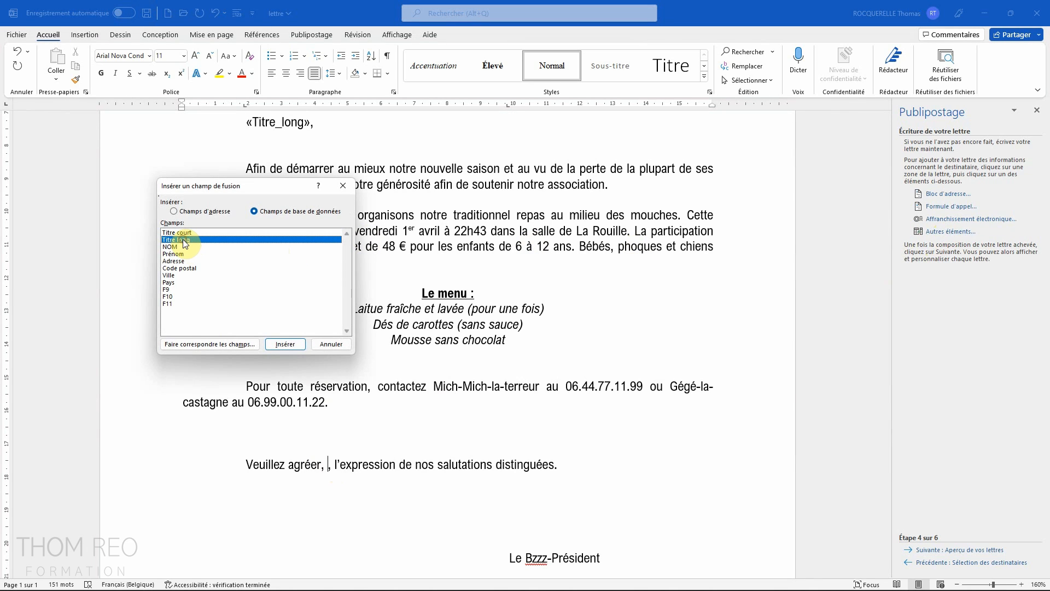
left_click(282, 343)
left_click(331, 344)
Step: Check the merge fields placed throughout the letter and advance the mail merge to the letter preview
scroll(424, 364, "up", 3)
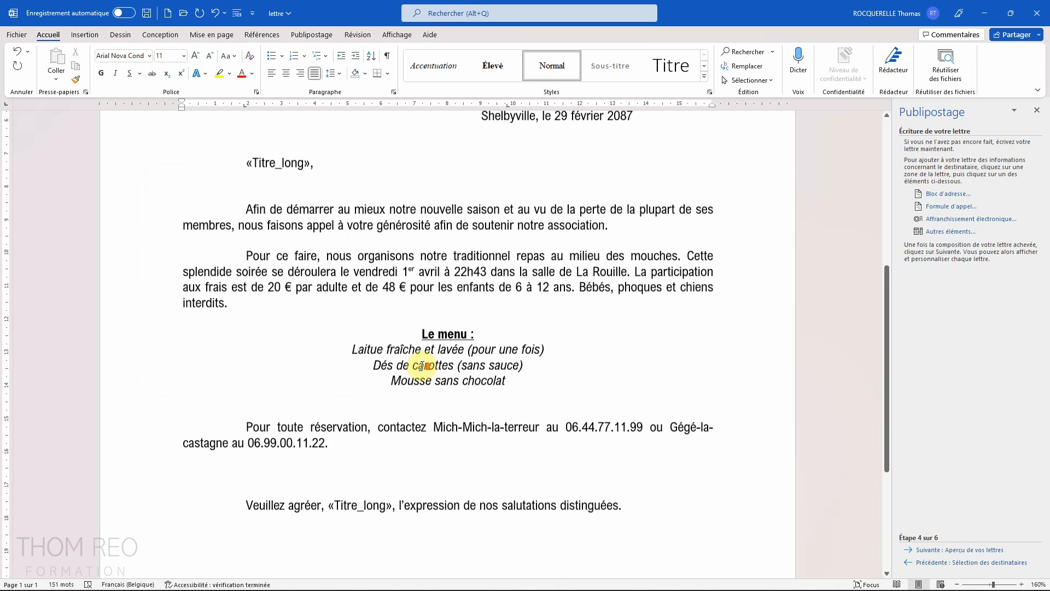
scroll(424, 365, "up", 1)
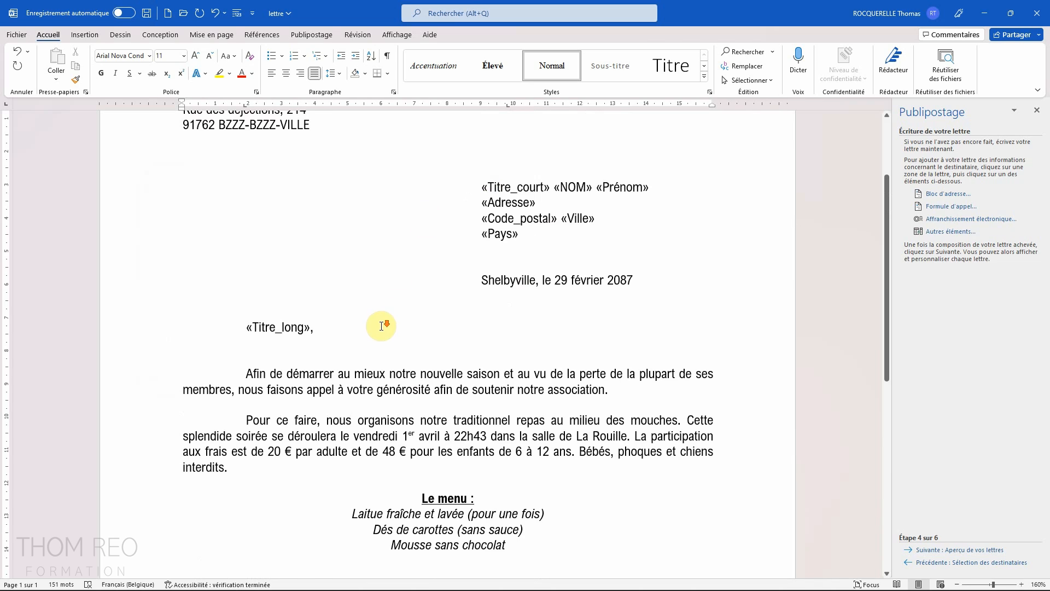
scroll(381, 328, "down", 3)
scroll(382, 328, "down", 2)
scroll(419, 333, "up", 5)
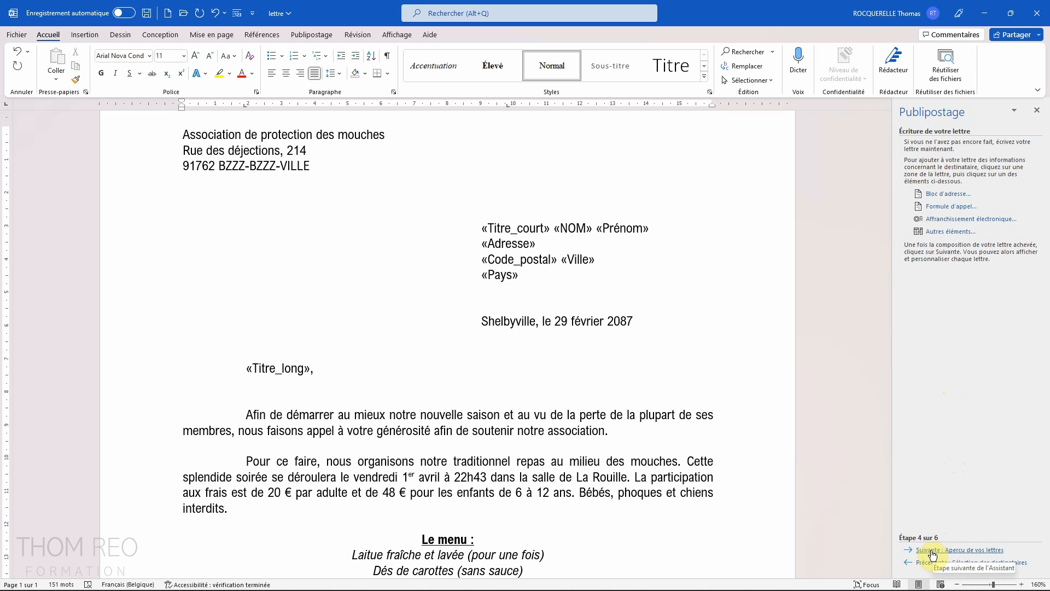
left_click(972, 550)
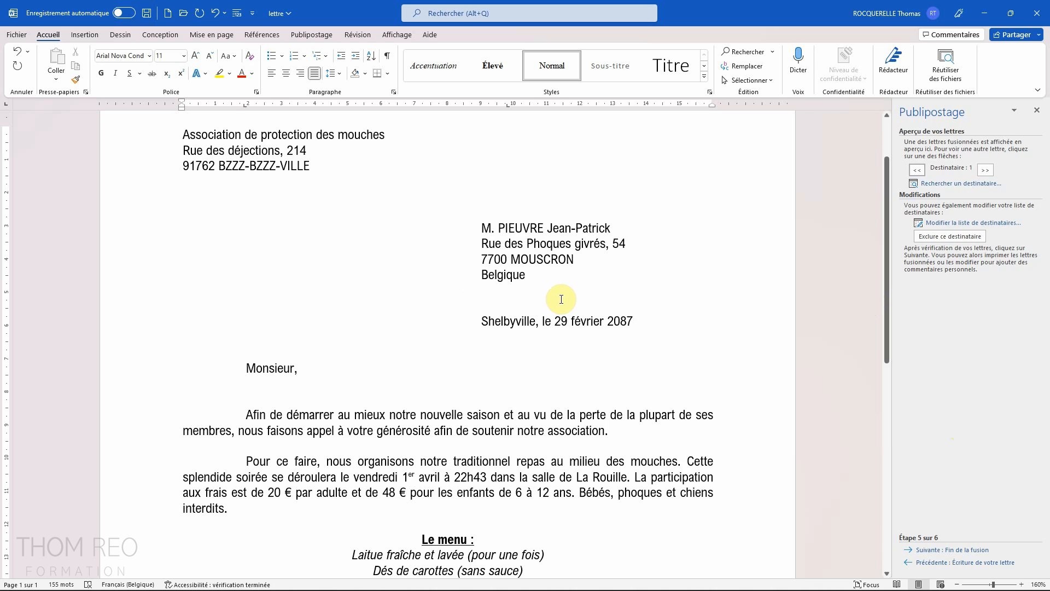
Step: Switch to the bdd workbook in Excel to compare its first recipient row with the preview, and return to the Word letter
key("alt+Tab")
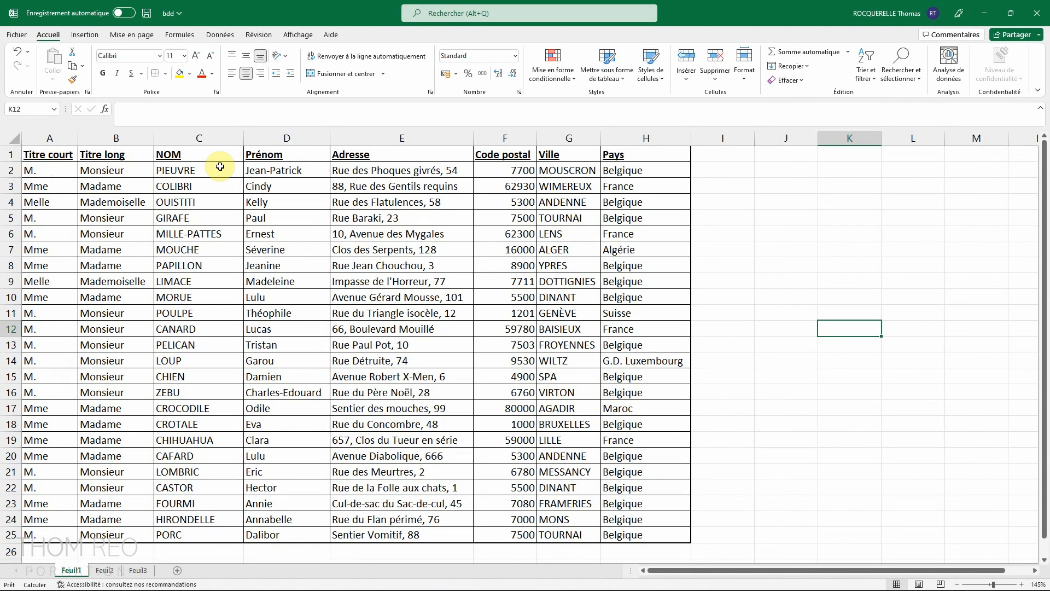
key("alt+Tab")
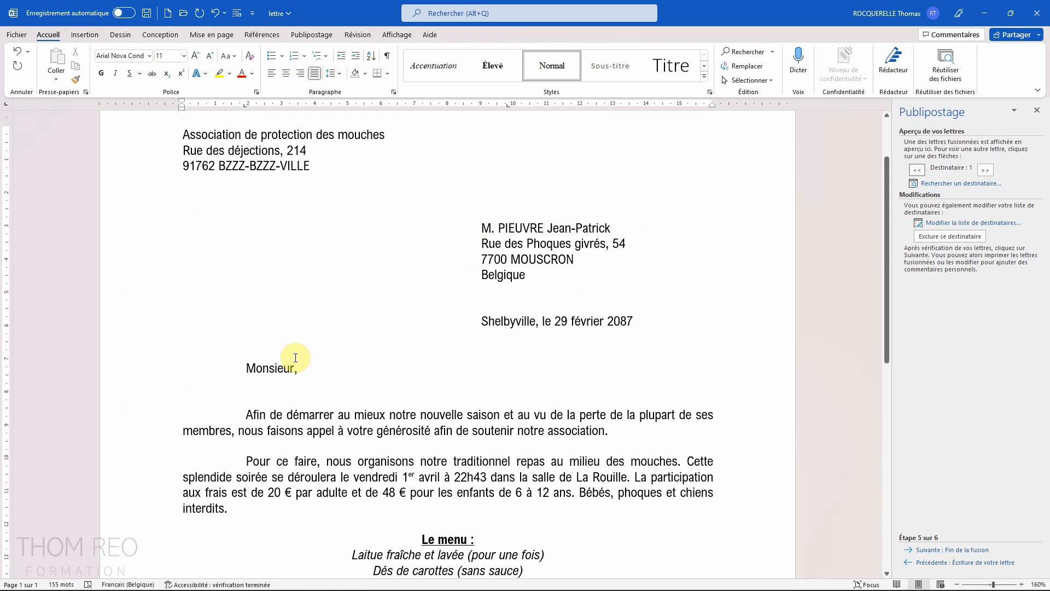
scroll(278, 365, "down", 5)
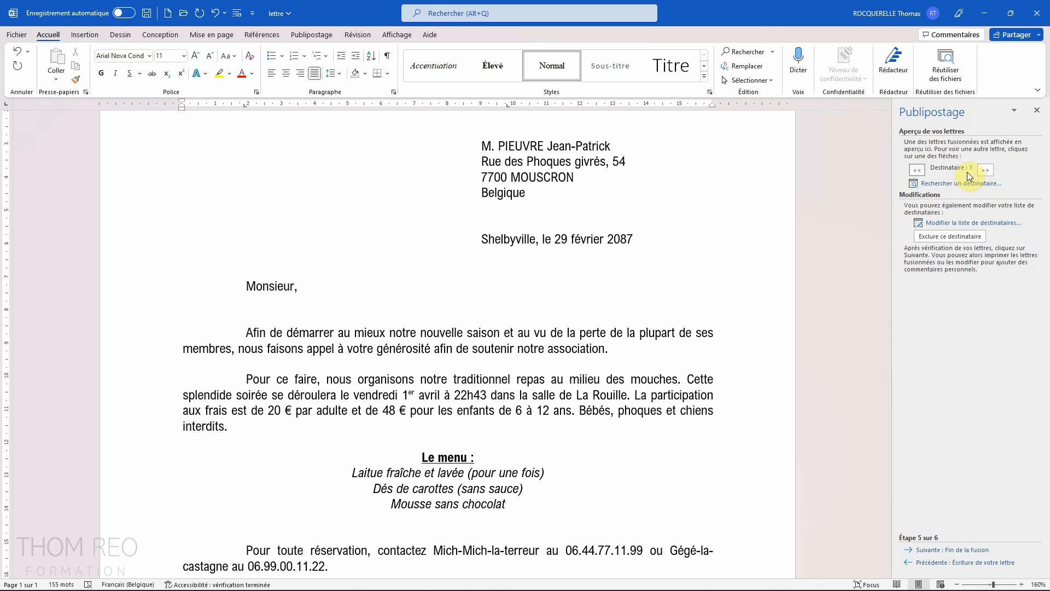
Step: Preview the second recipient's letter and check its address block, salutation and closing sentence
left_click(985, 170)
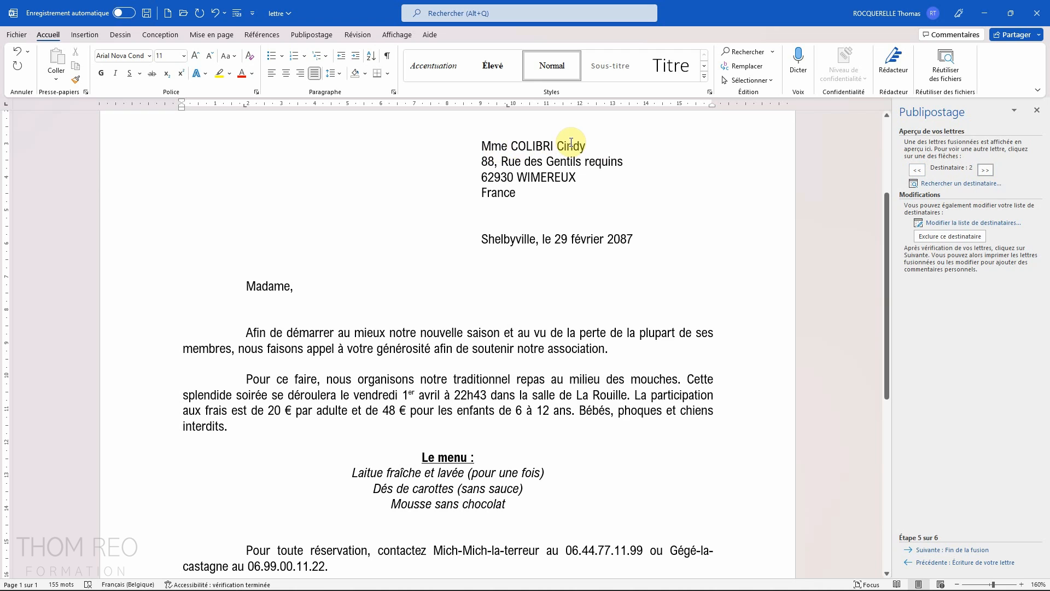
scroll(281, 314, "down", 3)
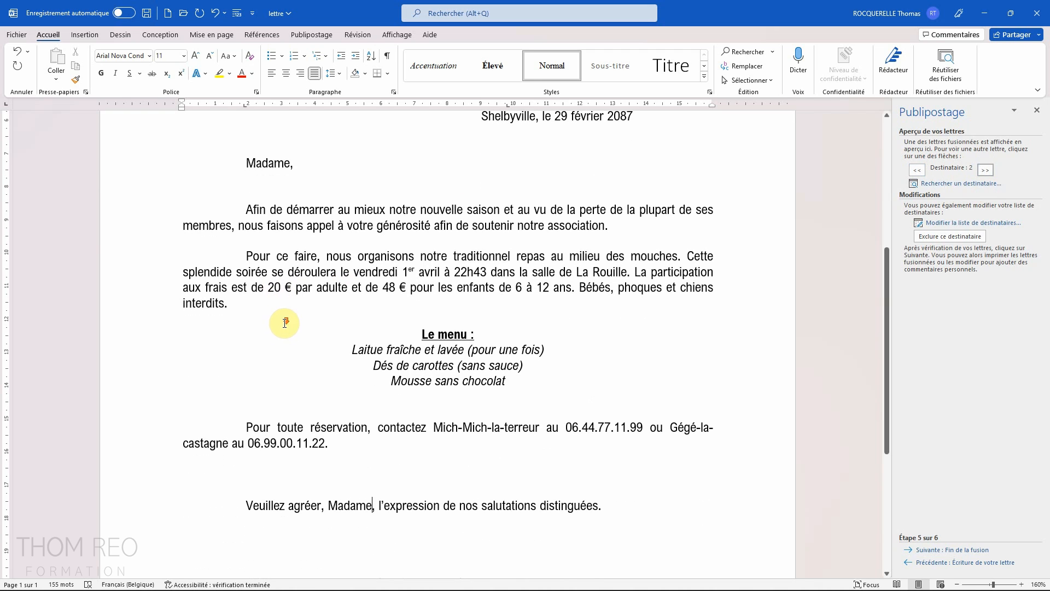
scroll(375, 551, "up", 5)
Step: Page forward through the previewed letters to recipient 17, checking the address and salutation of each
left_click(986, 171)
left_click(986, 171)
left_click(986, 171)
left_click(986, 171)
left_click(986, 171)
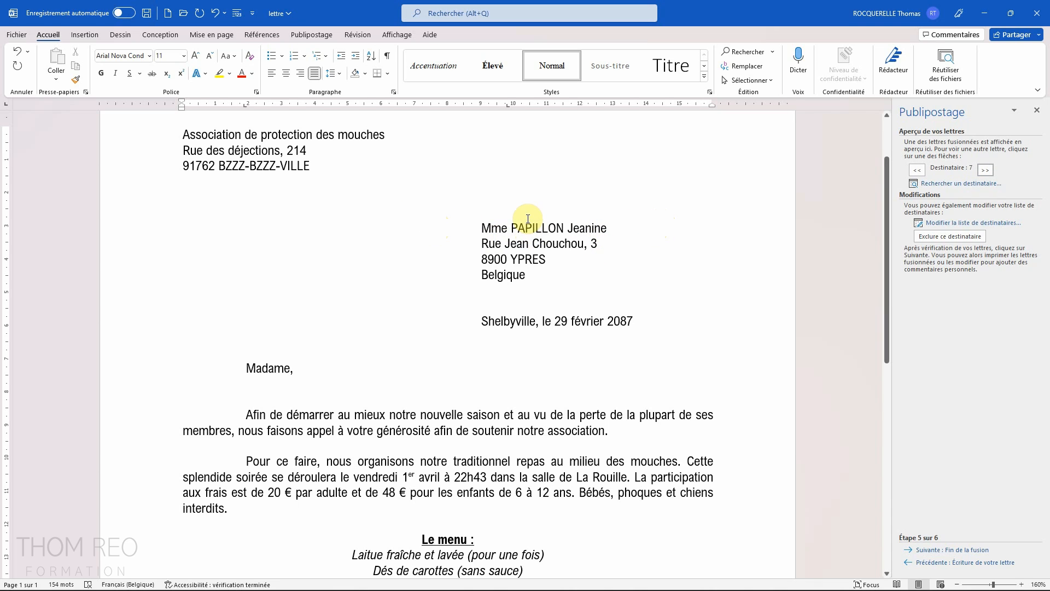
left_click(985, 171)
left_click(986, 172)
left_click(986, 172)
left_click(986, 172)
left_click(987, 172)
left_click(988, 171)
left_click(987, 171)
left_click(987, 171)
left_click(988, 171)
left_click(988, 172)
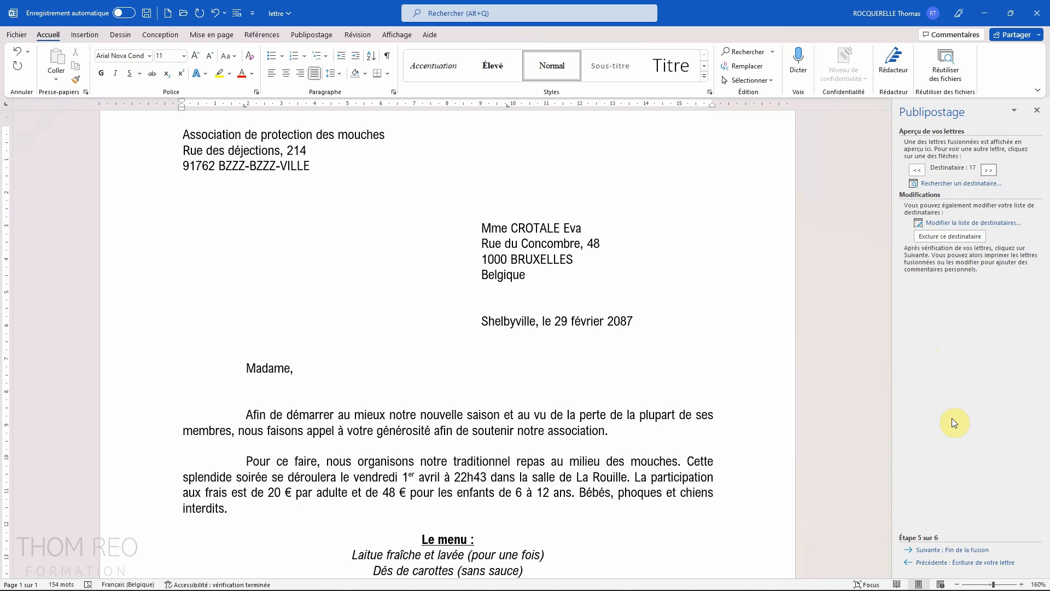
Step: Advance to the final mail merge stage and merge all records into a new document of individual letters
left_click(950, 554)
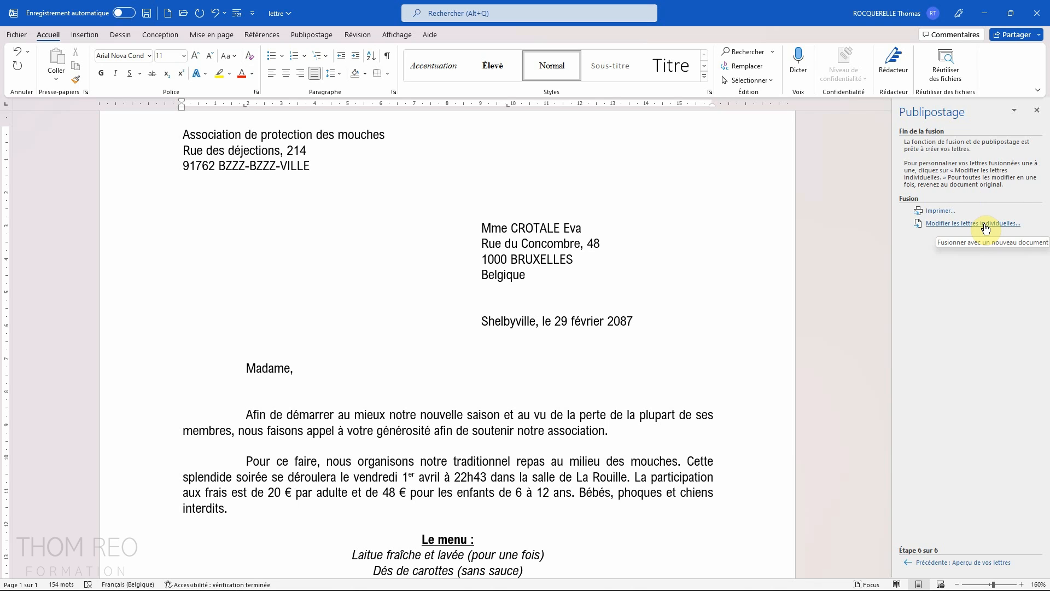
left_click(963, 224)
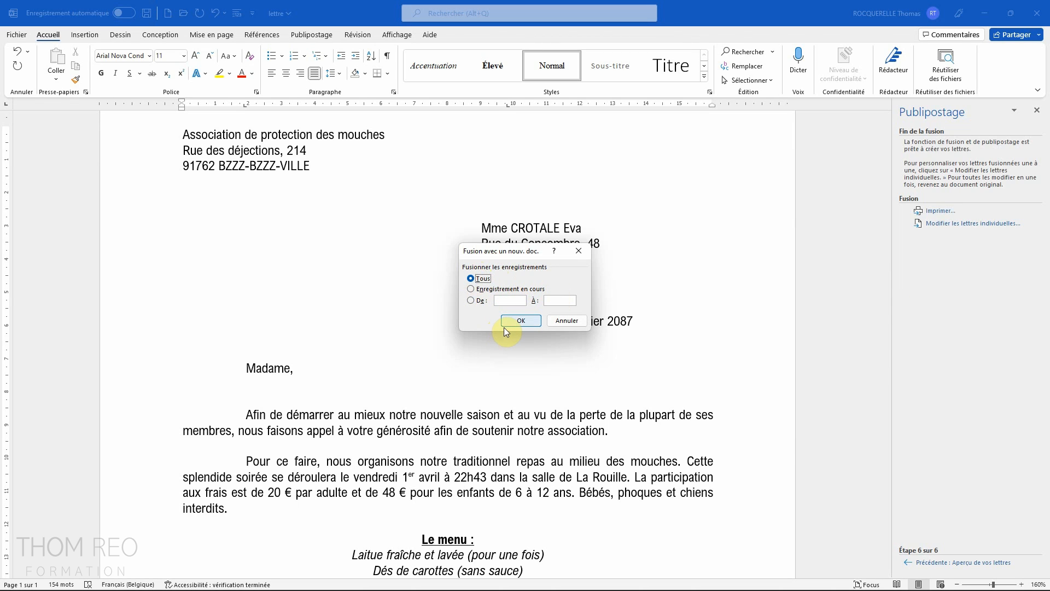
left_click(525, 322)
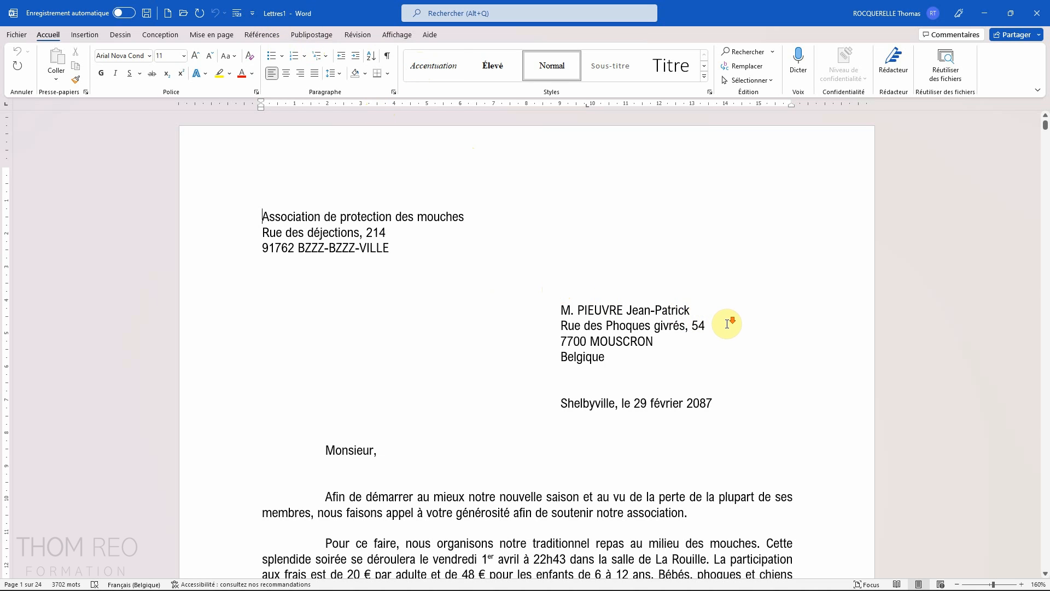
Step: Review the first merged letters in the new document, checking each address, salutation and closing sentence
scroll(728, 322, "down", 3)
scroll(728, 324, "down", 15)
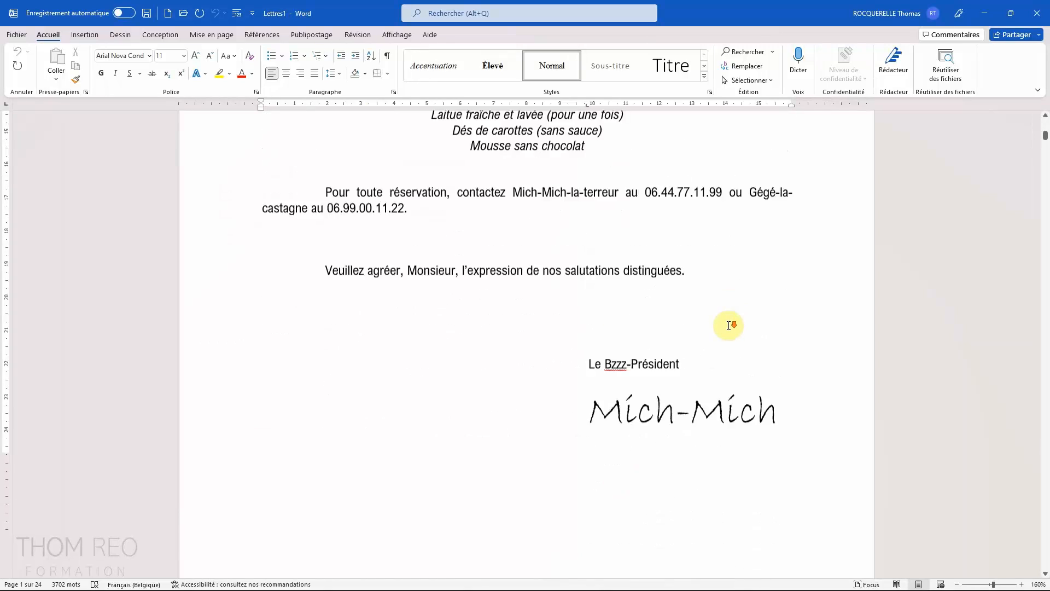
scroll(728, 324, "down", 5)
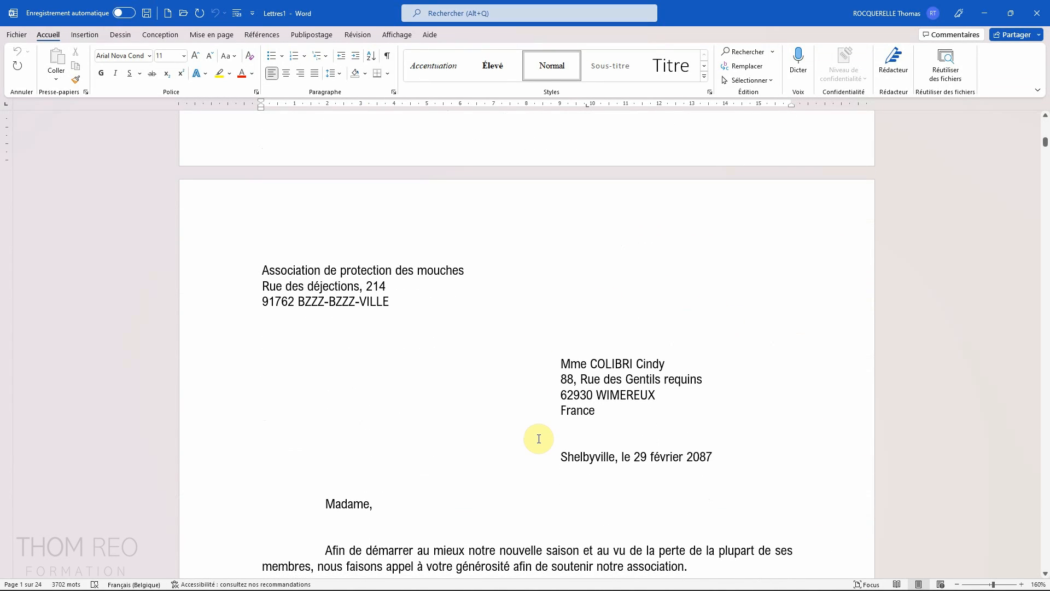
scroll(563, 424, "down", 3)
scroll(562, 424, "down", 13)
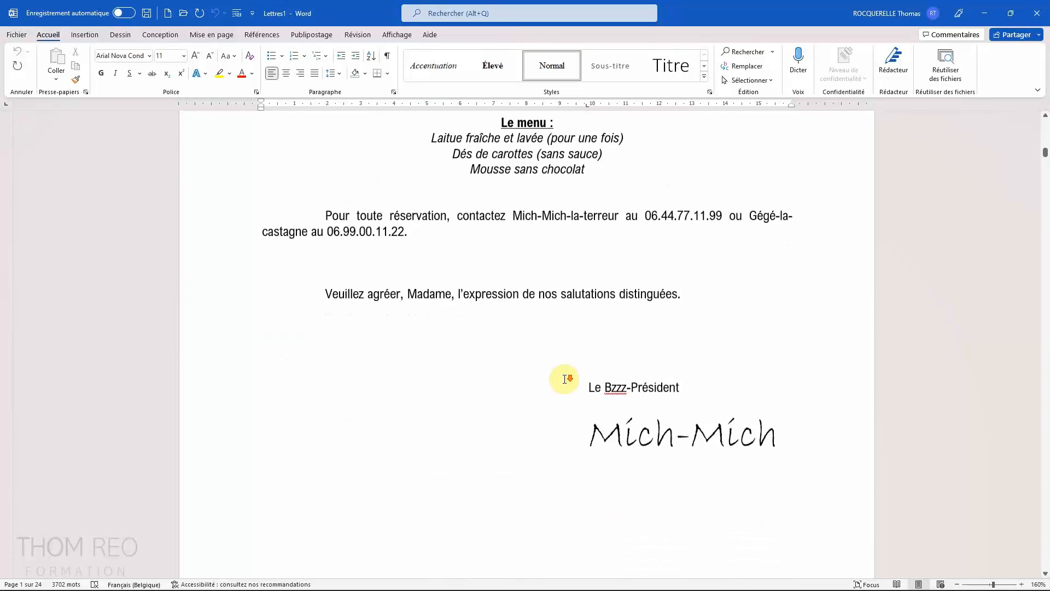
scroll(565, 379, "down", 12)
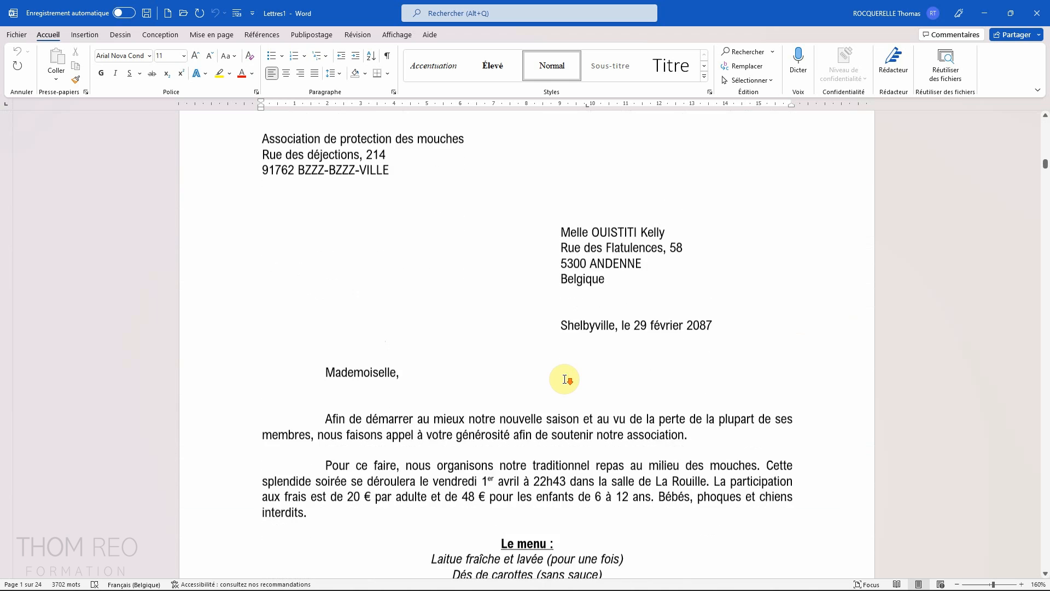
scroll(564, 379, "down", 12)
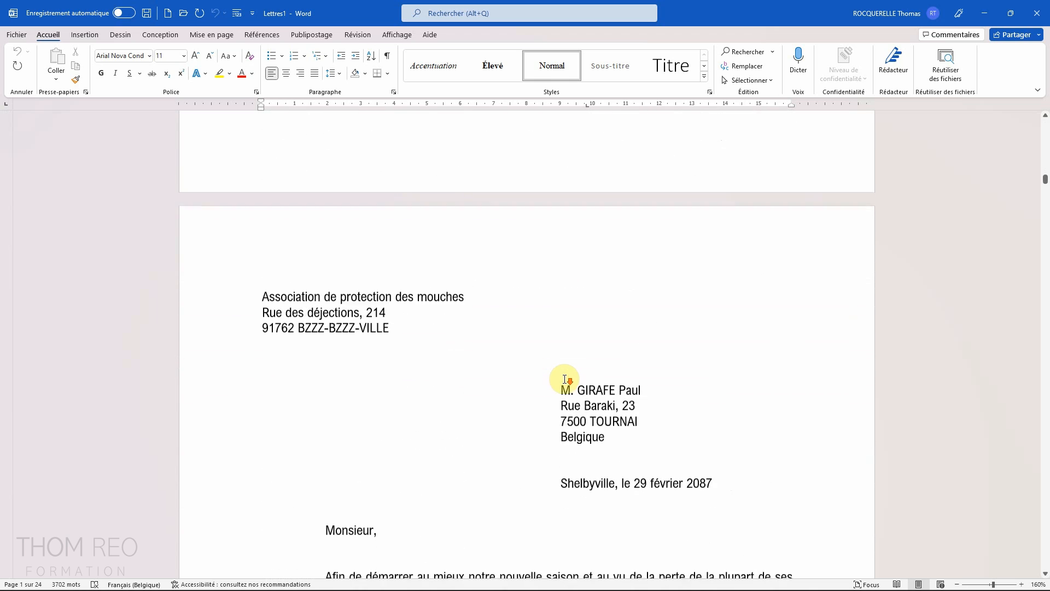
scroll(626, 353, "down", 14)
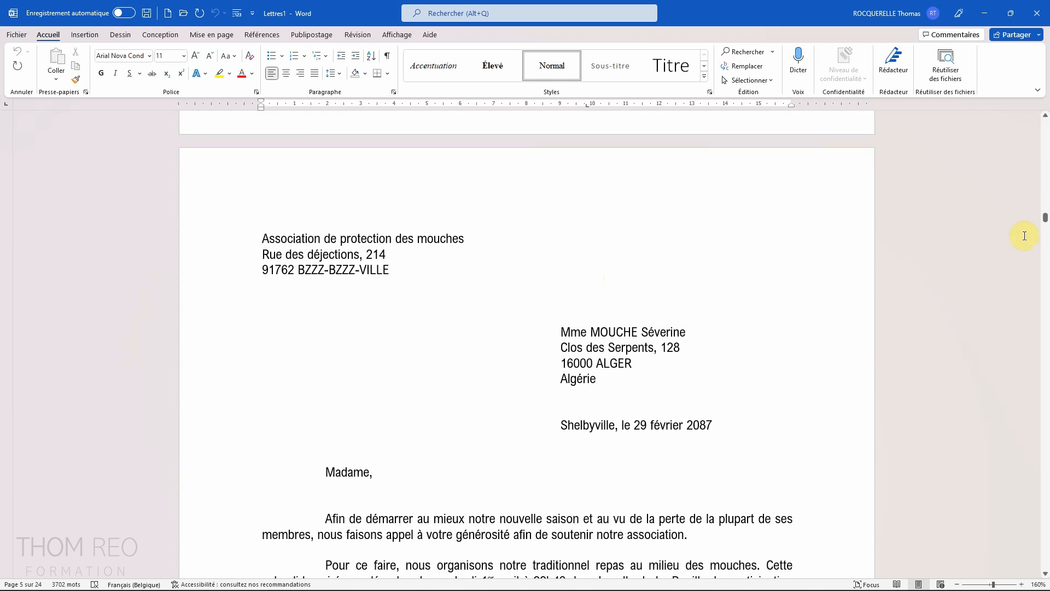
Step: Jump ahead to the merged letter on page 12 and check it and the following letter through to the signature
left_click_drag(1045, 220, 1041, 331)
scroll(759, 339, "up", 1)
scroll(759, 340, "down", 2)
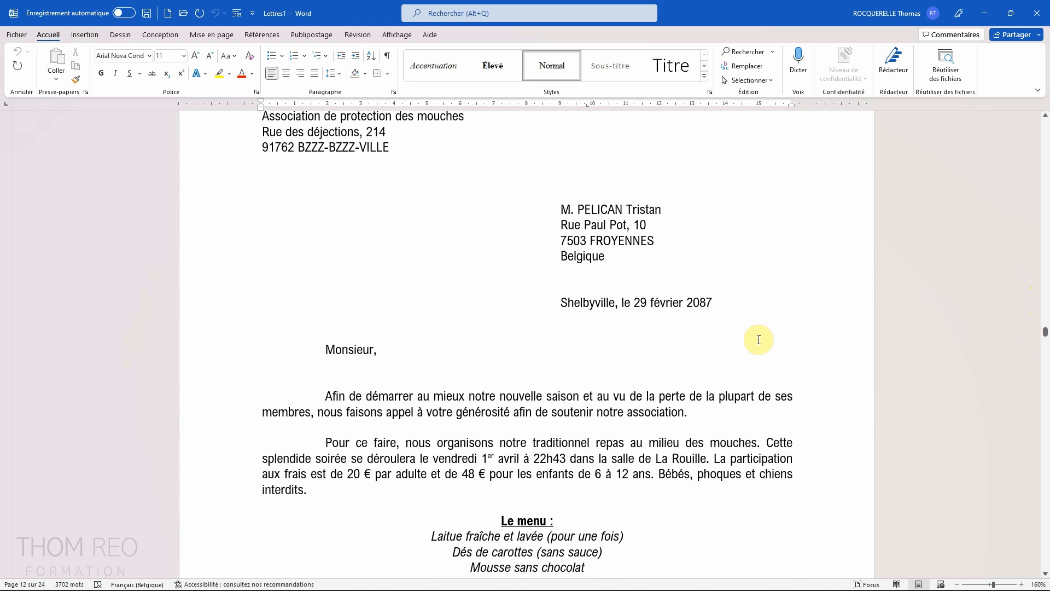
scroll(759, 340, "up", 2)
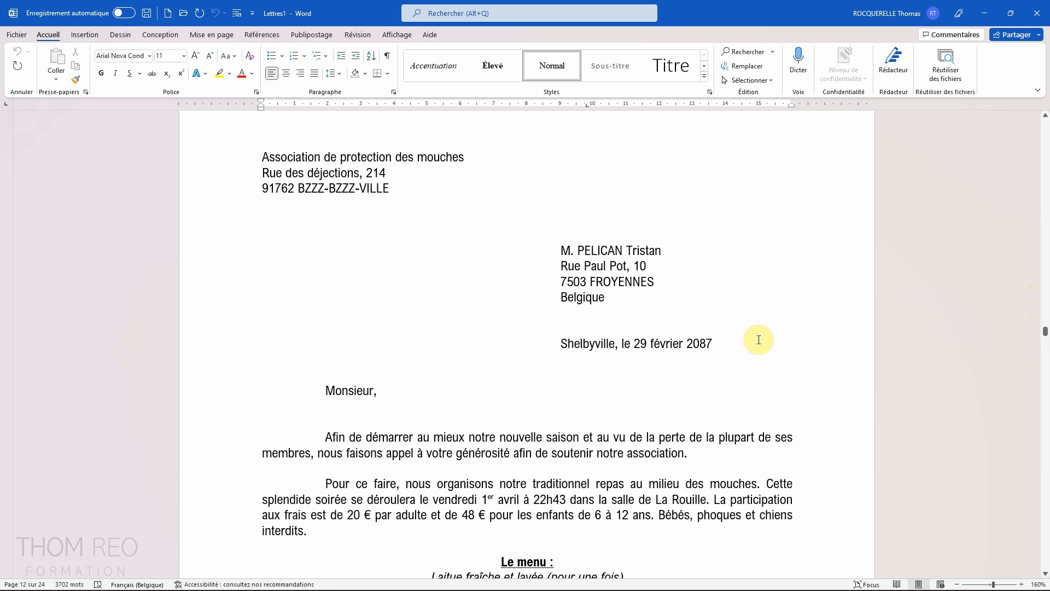
scroll(759, 340, "down", 10)
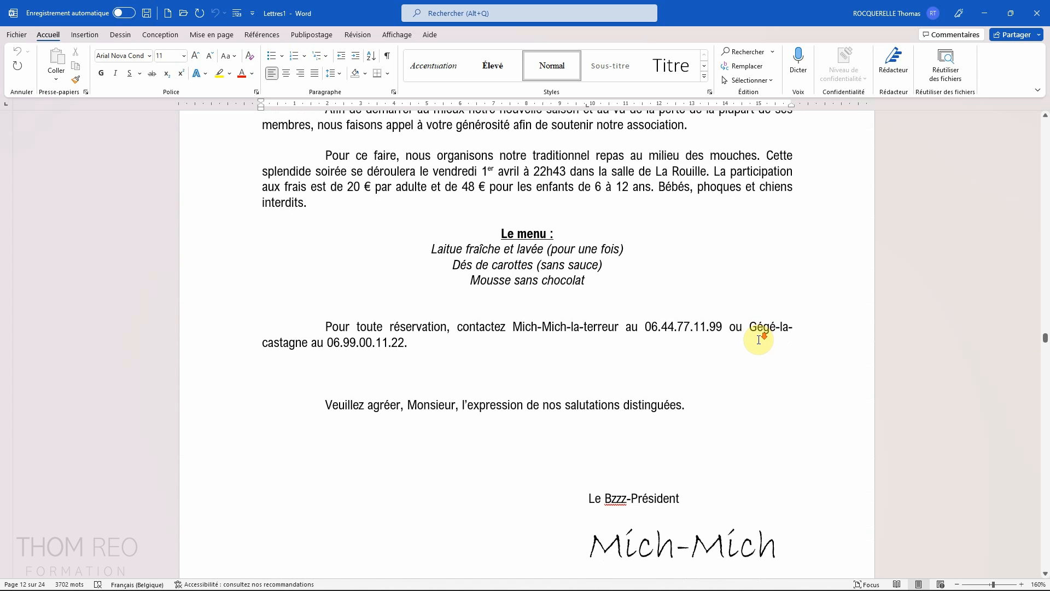
scroll(759, 340, "down", 12)
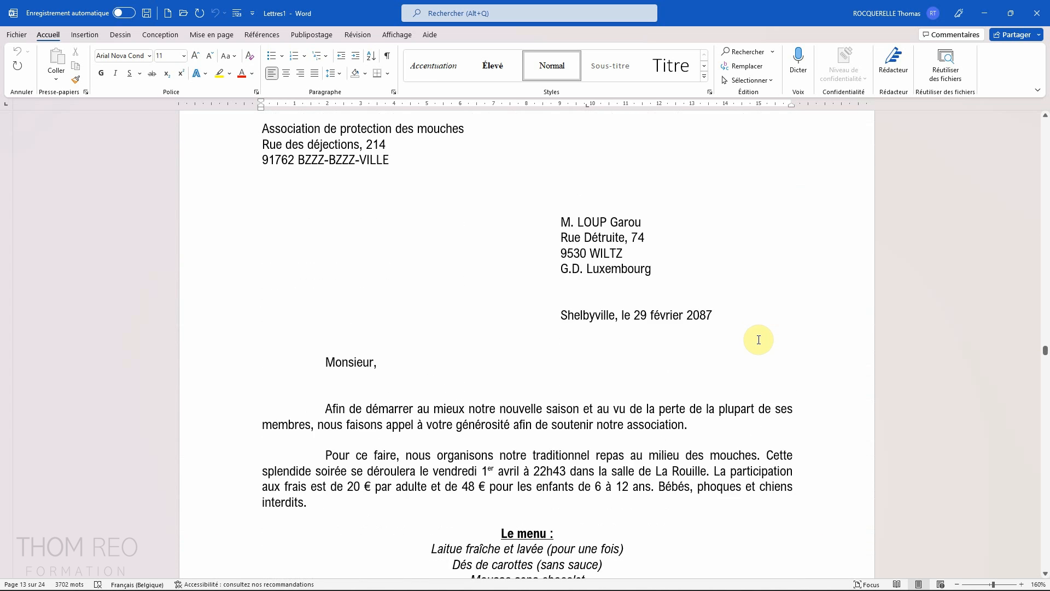
scroll(758, 339, "down", 10)
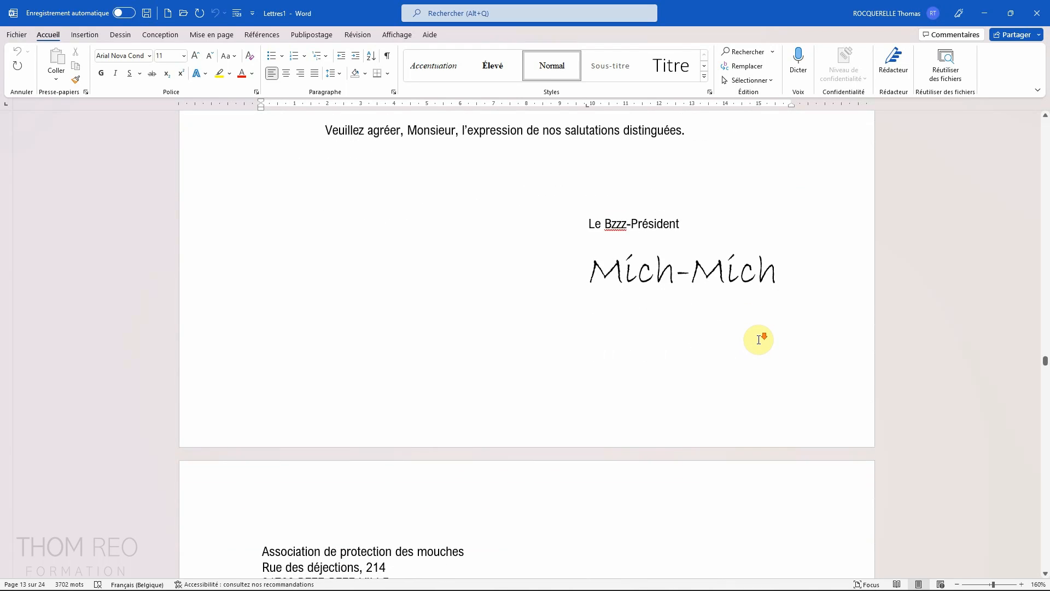